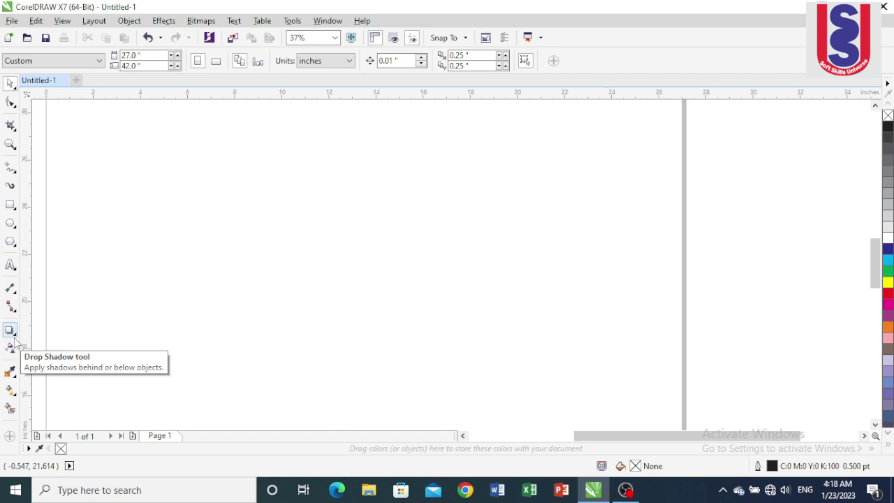
Create artistic text with a person's first name, enlarge it to about 17.6 inches wide, and move it slightly up.
{"action": "key", "text": "F8"}
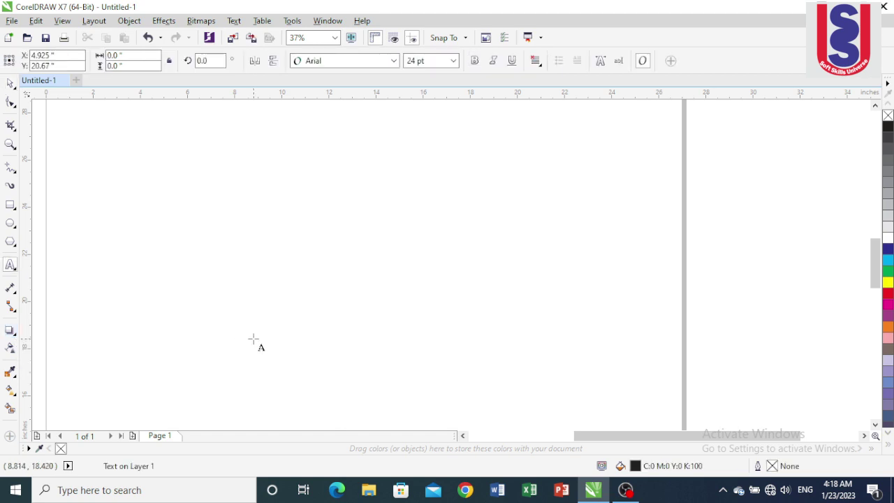
{"action": "type", "text": "A"}
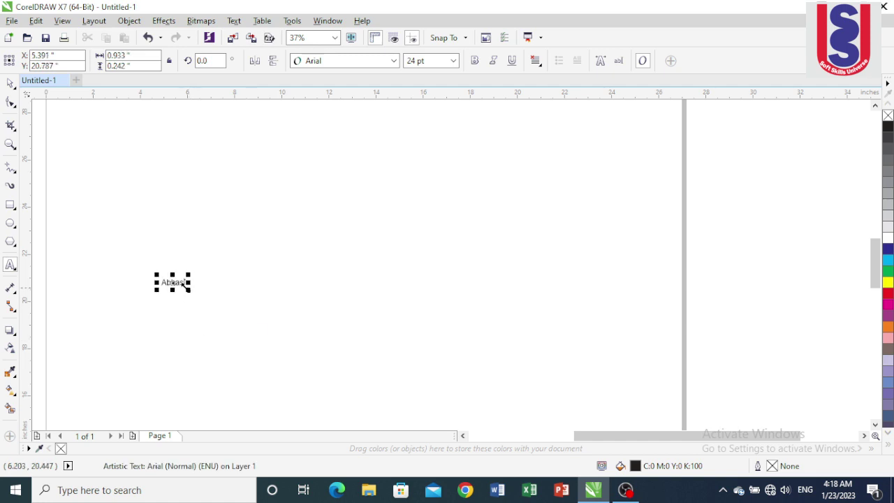
{"action": "left_click_drag", "start_coordinate": [189, 292], "coordinate": [580, 392]}
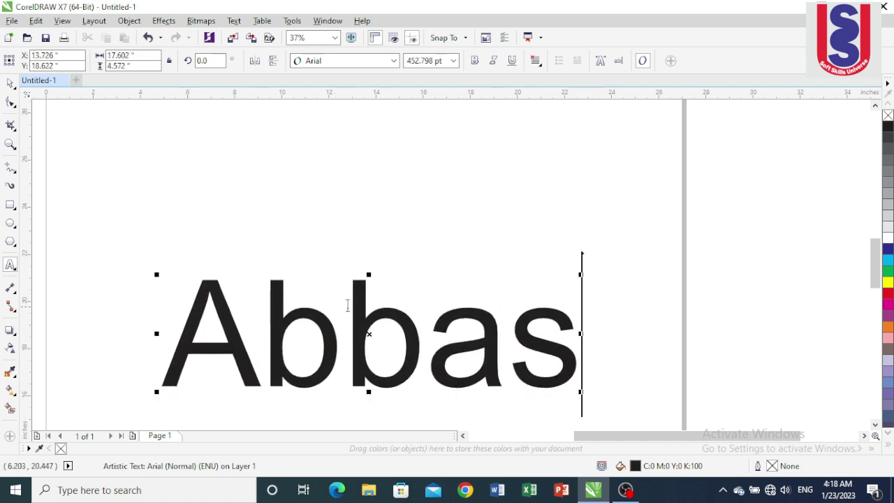
{"action": "mouse_move", "coordinate": [368, 334]}
{"action": "left_mouse_down"}
{"action": "mouse_move", "coordinate": [388, 258]}
{"action": "mouse_move", "coordinate": [379, 258]}
{"action": "mouse_move", "coordinate": [367, 321]}
{"action": "left_mouse_up"}
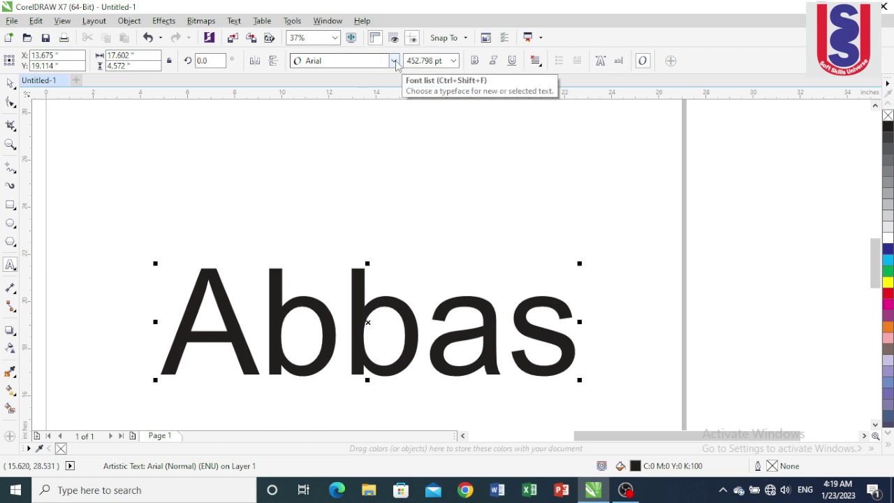
Change the font of the whole name text to Skate-Bold.
{"action": "left_click", "coordinate": [394, 61]}
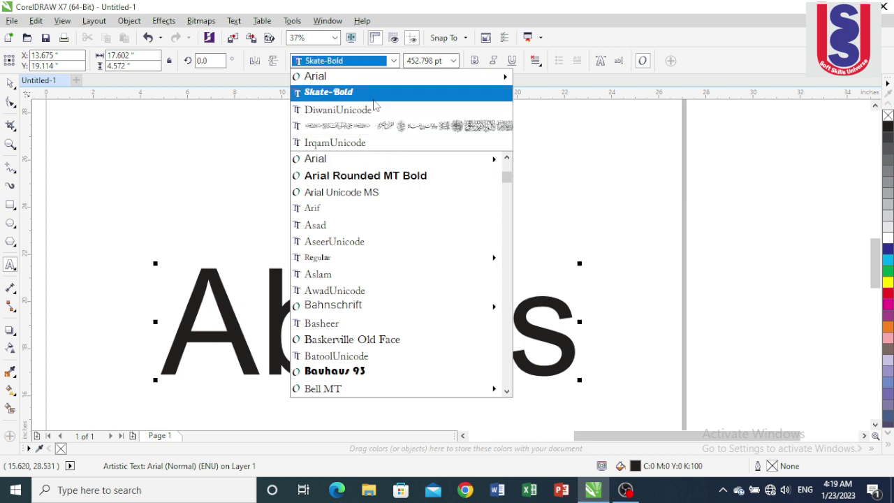
{"action": "left_click", "coordinate": [375, 104]}
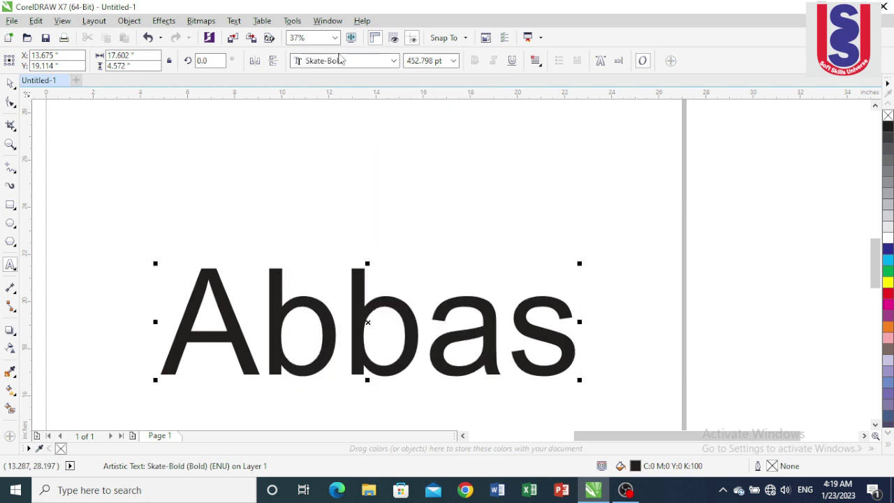
{"action": "double_click", "coordinate": [364, 328]}
{"action": "left_click", "coordinate": [393, 61]}
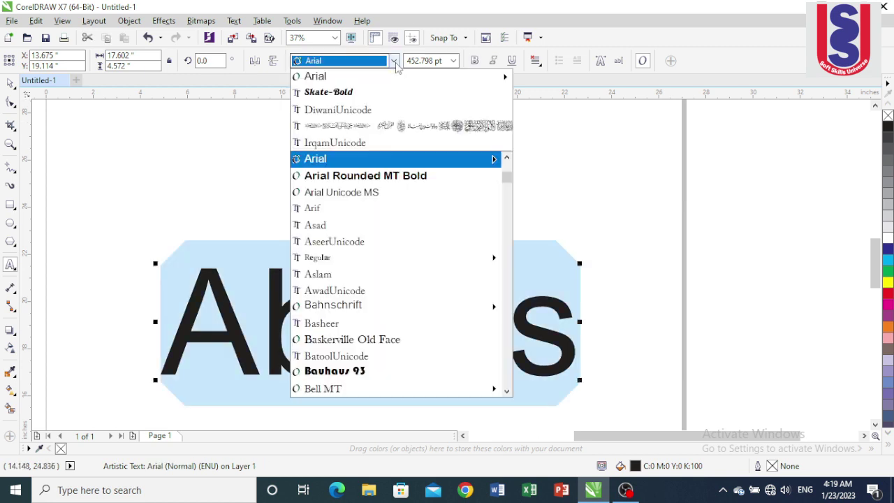
{"action": "left_click", "coordinate": [359, 98]}
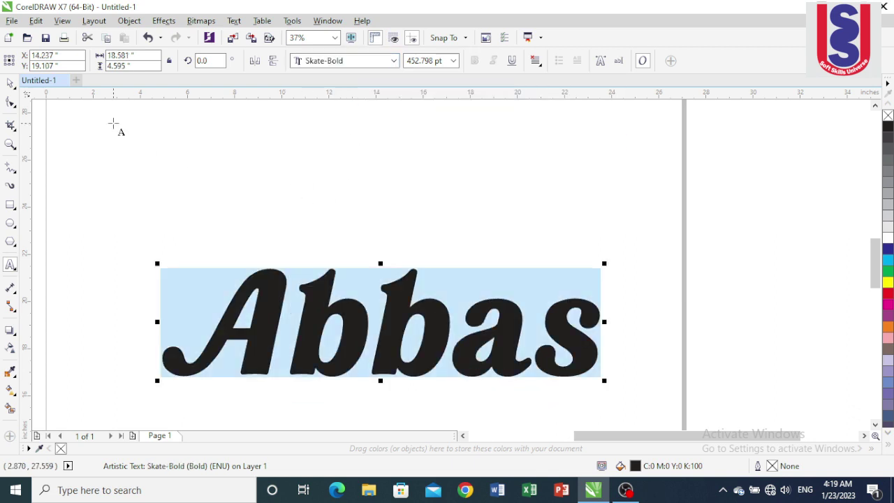
{"action": "key", "text": "ctrl+space"}
{"action": "scroll", "coordinate": [395, 235], "scroll_direction": "up", "scroll_amount": 2}
{"action": "scroll", "coordinate": [398, 238], "scroll_direction": "down", "scroll_amount": 2}
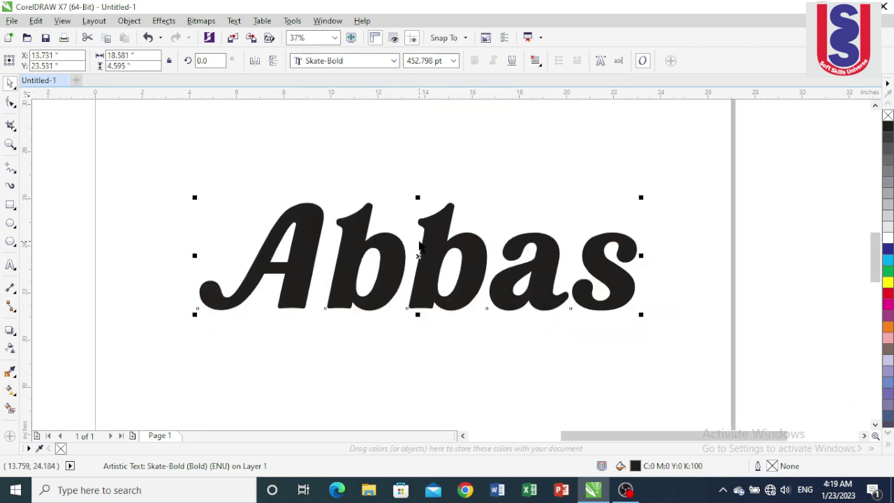
Apply a drop shadow running from the name's first letter to its last, with opacity 45 and feathering 30.
{"action": "left_click", "coordinate": [15, 335]}
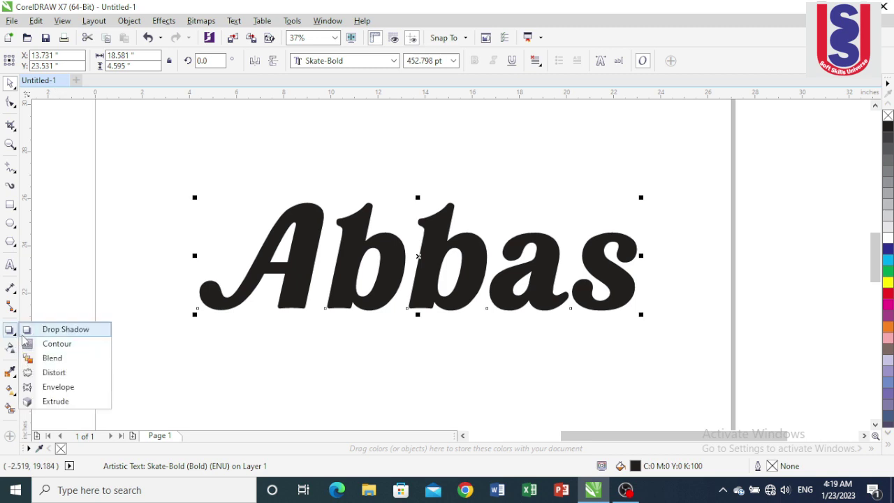
{"action": "left_click", "coordinate": [66, 329]}
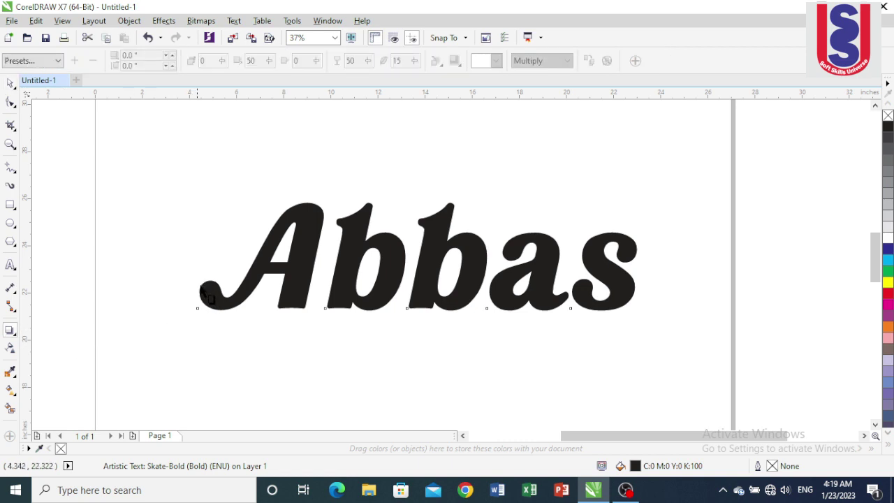
{"action": "left_click_drag", "start_coordinate": [210, 294], "coordinate": [636, 256]}
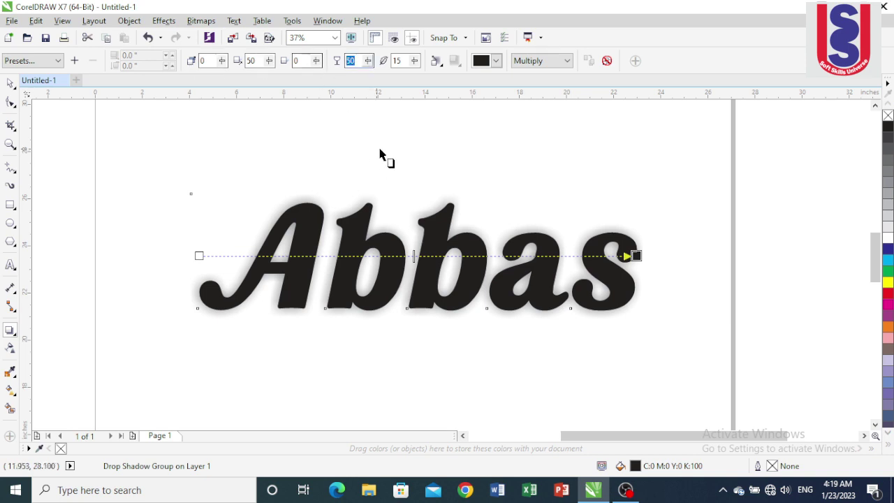
{"action": "type", "text": "4"}
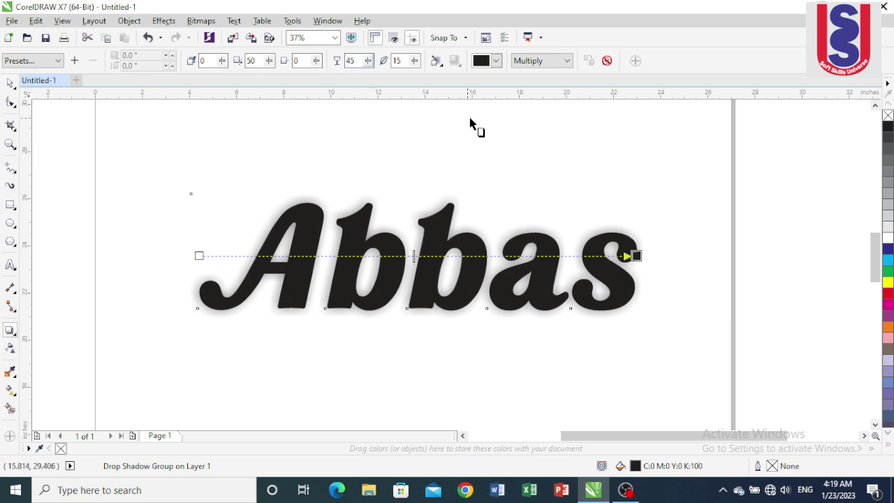
{"action": "key", "text": "Tab"}
{"action": "type", "text": "3"}
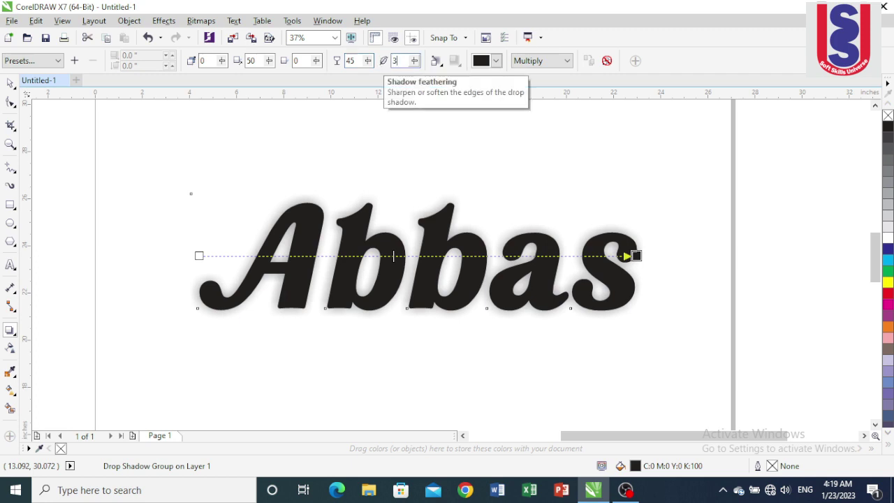
{"action": "key", "text": "Return"}
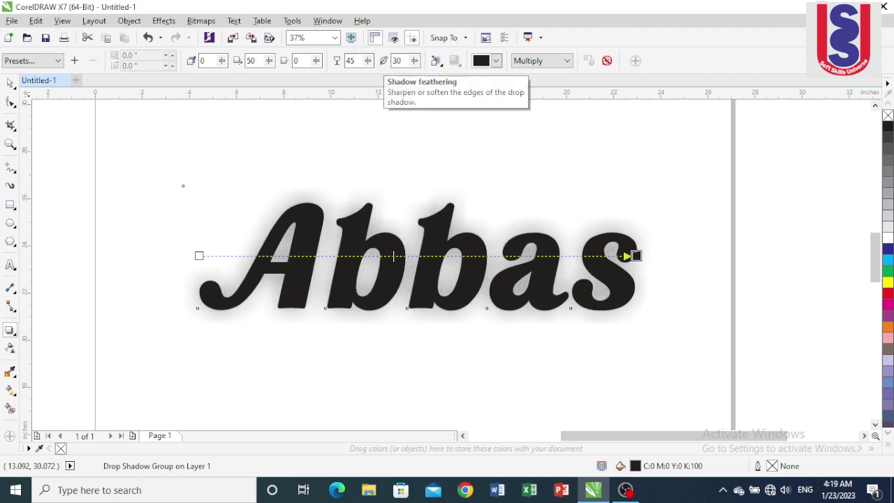
Fill the shadowed name text with red, leaving its shadow black.
{"action": "left_click", "coordinate": [10, 82]}
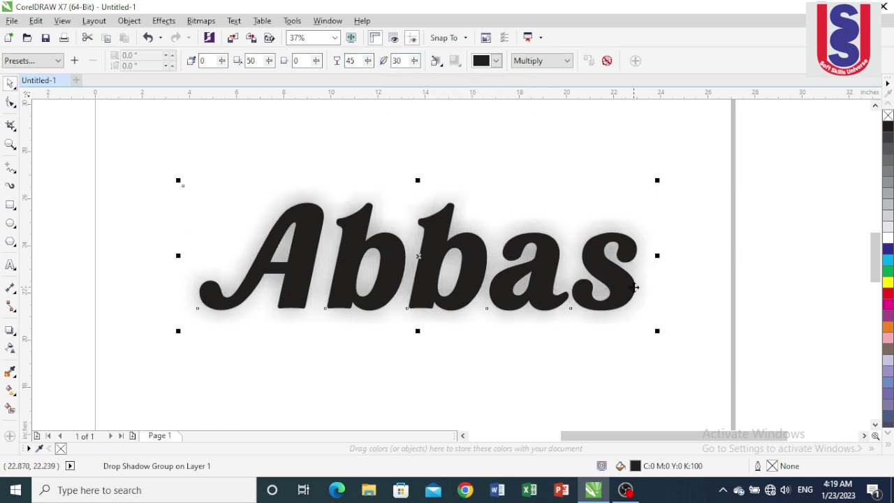
{"action": "left_click", "coordinate": [640, 326]}
{"action": "left_click", "coordinate": [624, 303]}
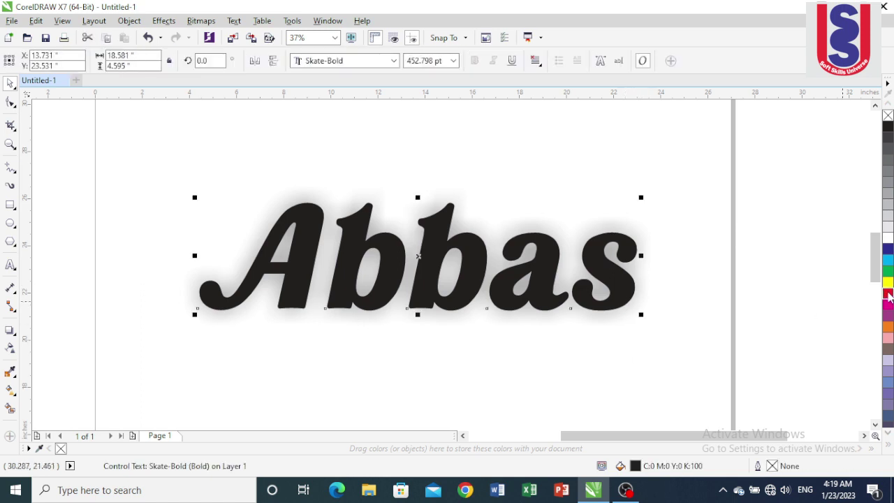
{"action": "left_click", "coordinate": [887, 294]}
{"action": "key", "text": "Escape"}
{"action": "scroll", "coordinate": [432, 237], "scroll_direction": "up", "scroll_amount": 2}
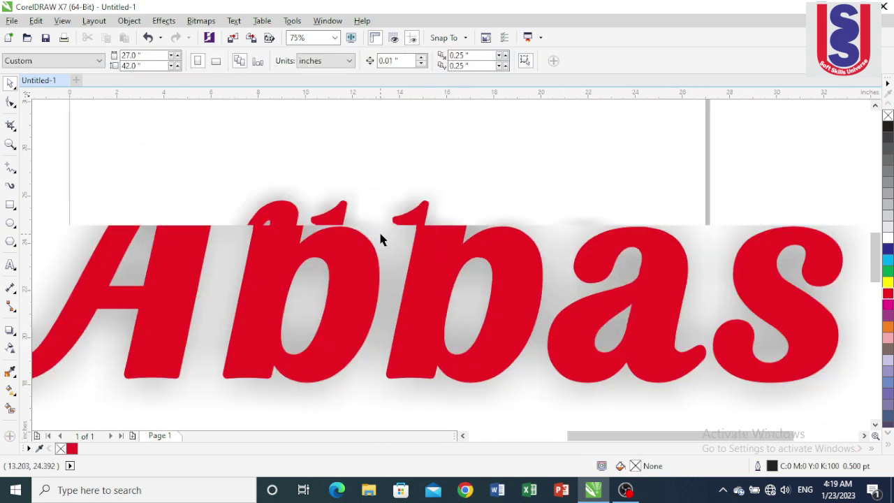
{"action": "scroll", "coordinate": [383, 241], "scroll_direction": "down", "scroll_amount": 2}
{"action": "scroll", "coordinate": [598, 256], "scroll_direction": "up", "scroll_amount": 2}
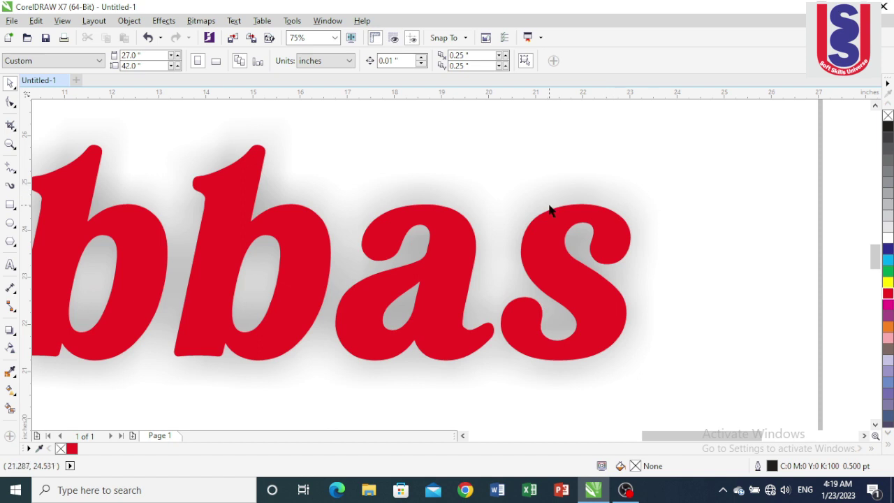
{"action": "scroll", "coordinate": [549, 210], "scroll_direction": "down", "scroll_amount": 2}
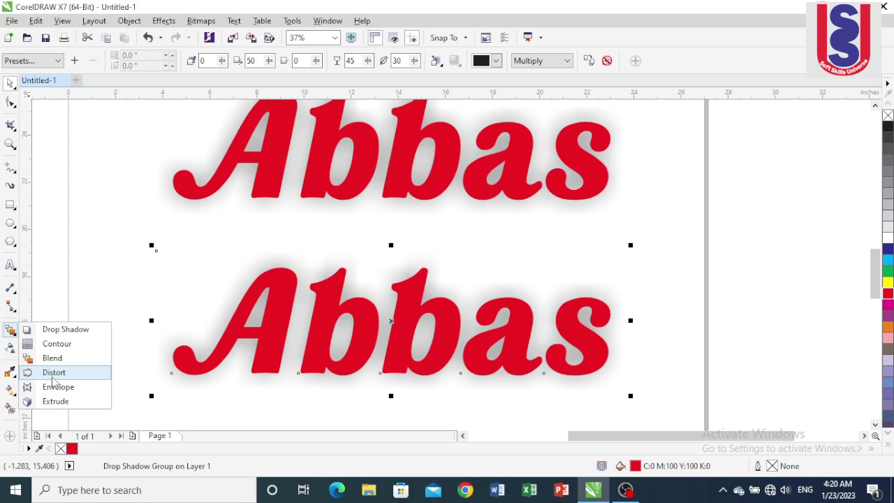
{"action": "left_click", "coordinate": [53, 374]}
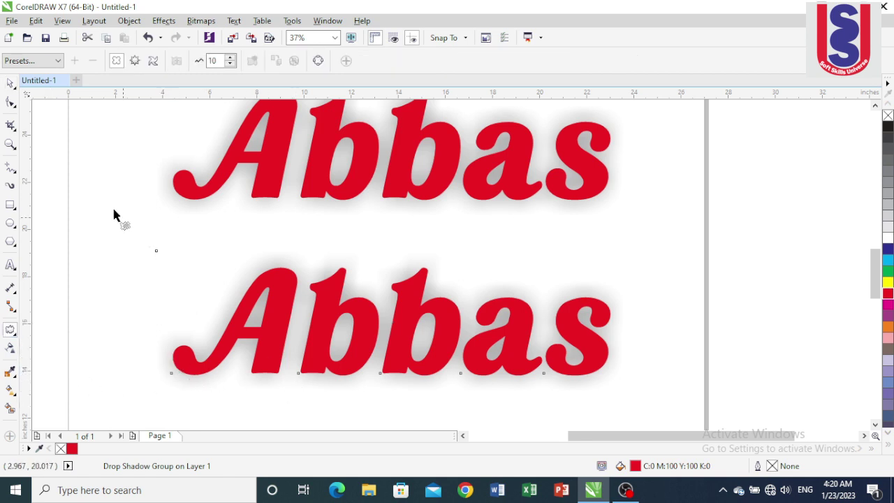
{"action": "left_click", "coordinate": [10, 83]}
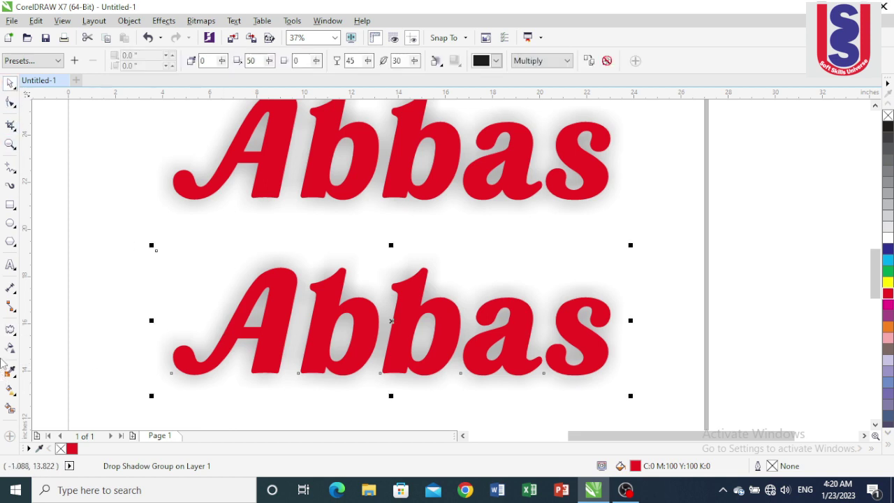
{"action": "left_click", "coordinate": [10, 329]}
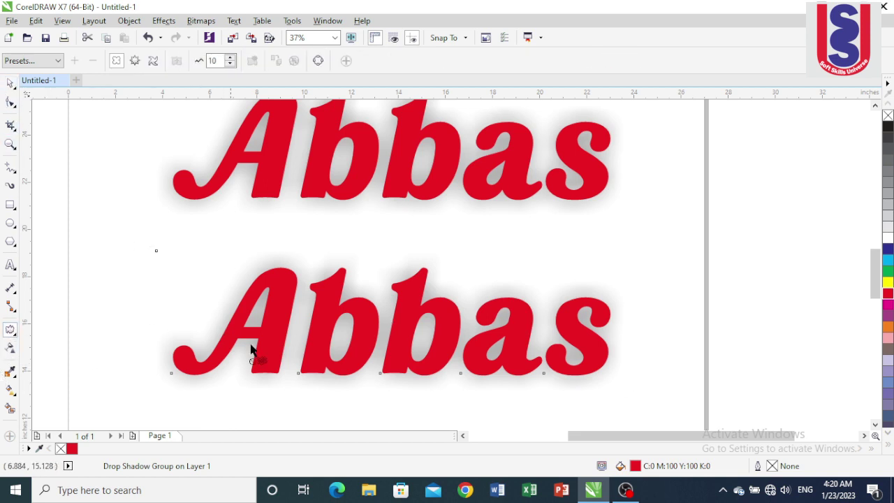
{"action": "left_click", "coordinate": [155, 262]}
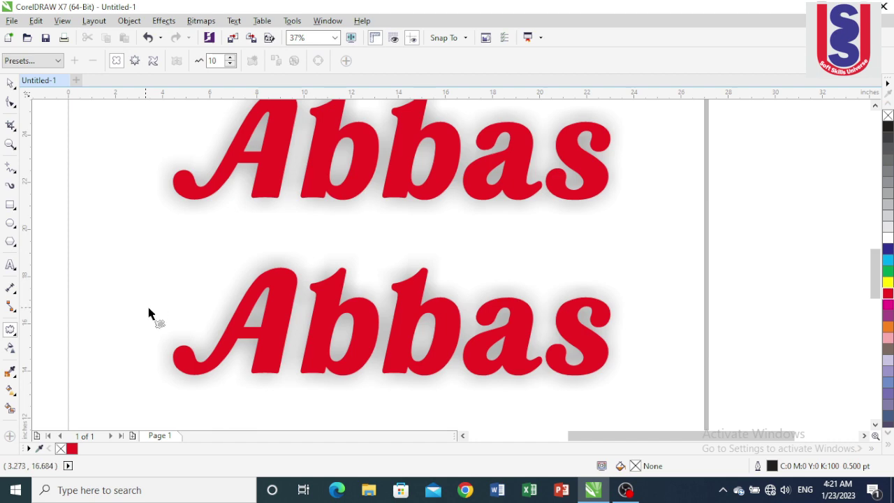
{"action": "scroll", "coordinate": [229, 303], "scroll_direction": "down", "scroll_amount": 3}
{"action": "scroll", "coordinate": [231, 309], "scroll_direction": "up", "scroll_amount": 3}
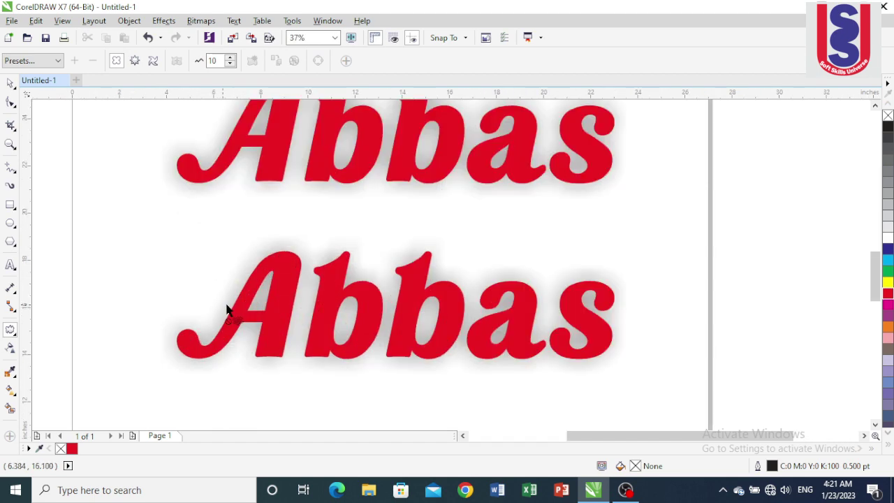
Shift the lower copy of the red name text about 2.8 inches to the left.
{"action": "left_click", "coordinate": [10, 82]}
{"action": "left_click_drag", "start_coordinate": [325, 340], "coordinate": [259, 329]}
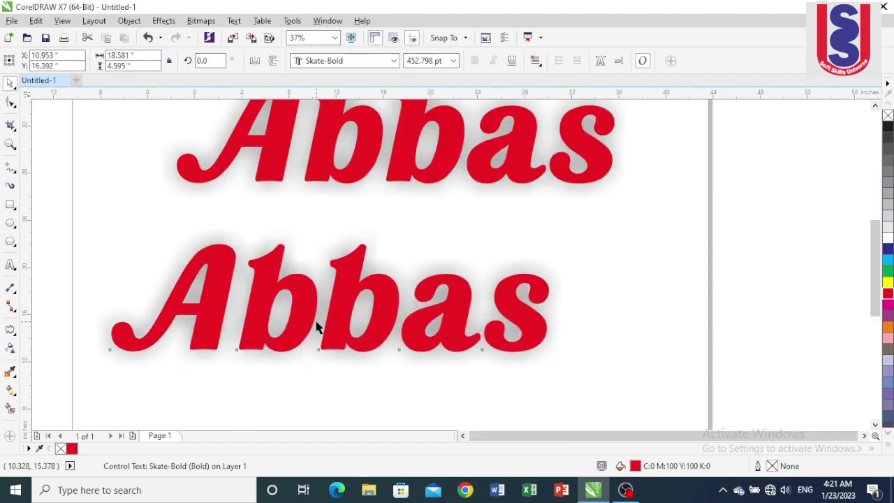
{"action": "scroll", "coordinate": [316, 327], "scroll_direction": "down", "scroll_amount": 2}
{"action": "scroll", "coordinate": [385, 329], "scroll_direction": "up", "scroll_amount": 4}
{"action": "scroll", "coordinate": [359, 313], "scroll_direction": "down", "scroll_amount": 2}
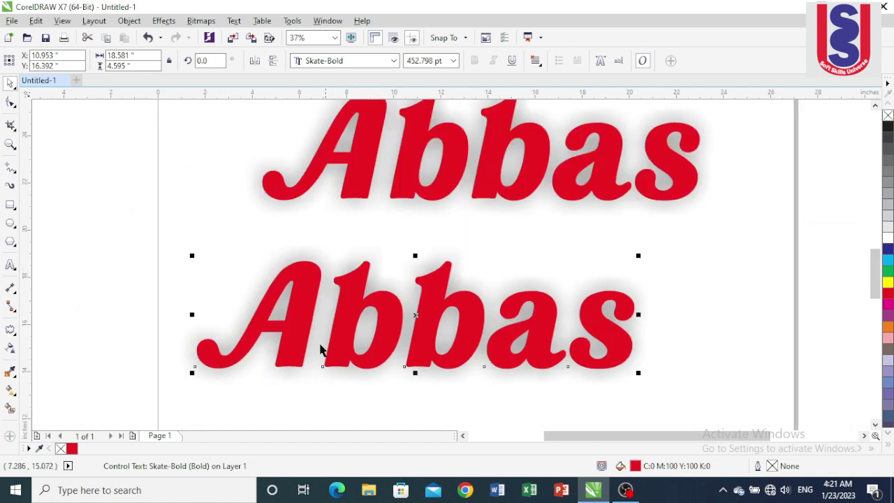
Redirect the lower copy's drop shadow so that it ends at the left edge of the first letter.
{"action": "left_click", "coordinate": [19, 336]}
{"action": "left_click", "coordinate": [16, 340]}
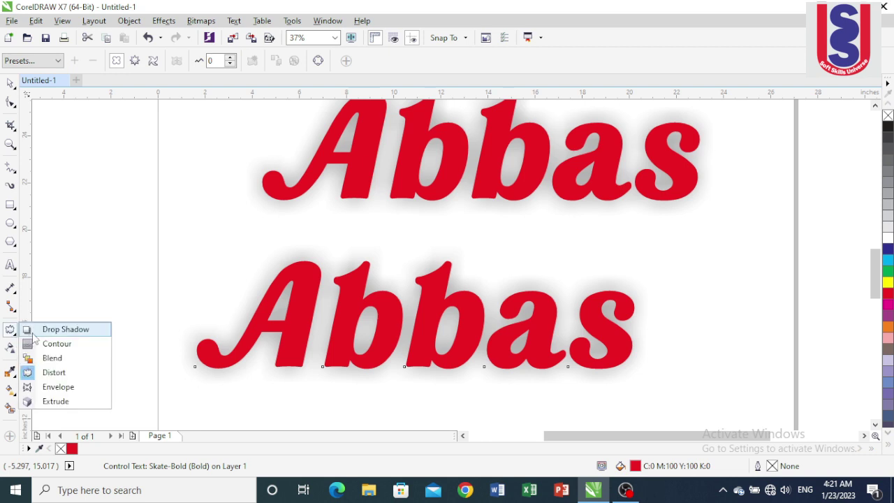
{"action": "left_click", "coordinate": [49, 327]}
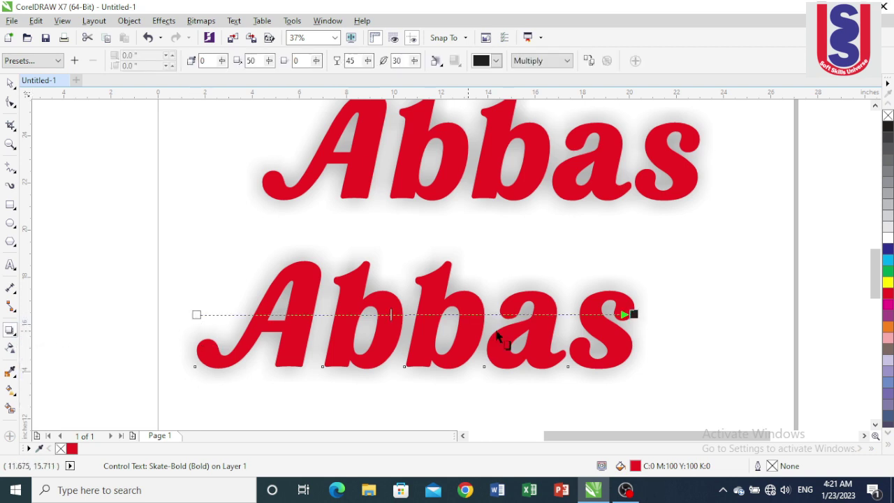
{"action": "left_click_drag", "start_coordinate": [632, 315], "coordinate": [197, 315]}
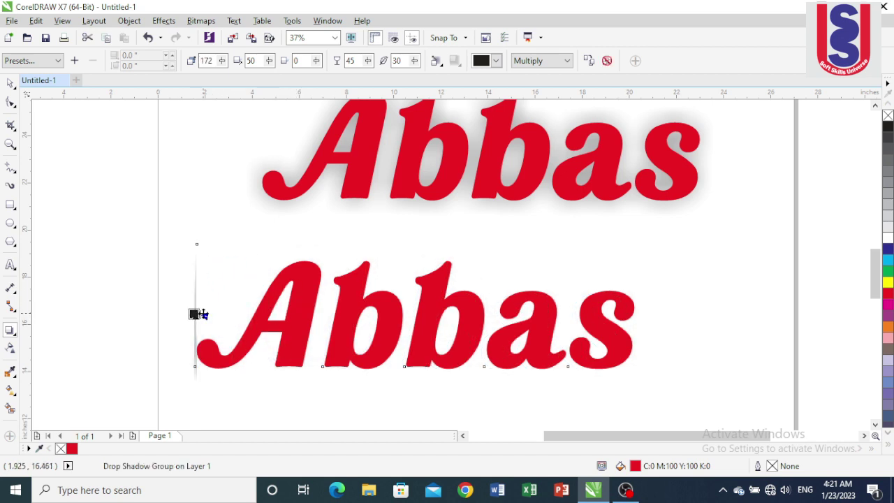
{"action": "key", "text": "space"}
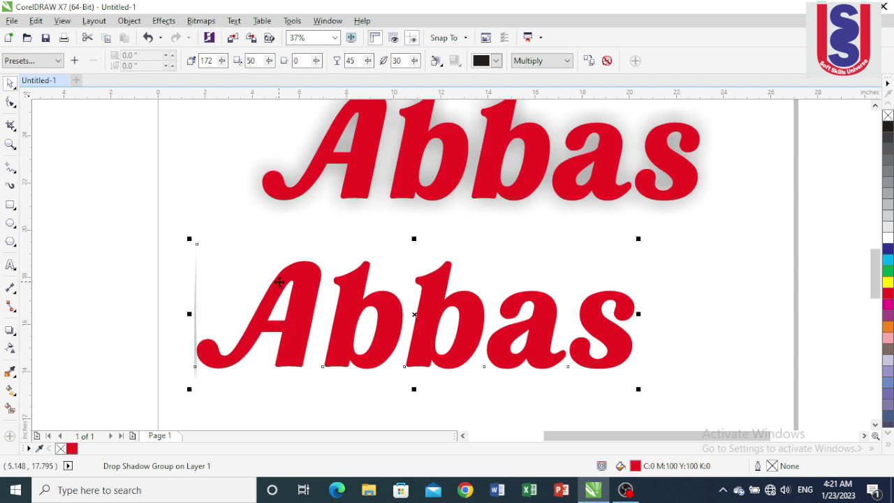
Delete the lower copy of the name text together with its shadow.
{"action": "scroll", "coordinate": [279, 281], "scroll_direction": "down", "scroll_amount": 2}
{"action": "left_click_drag", "start_coordinate": [236, 324], "coordinate": [644, 319]}
{"action": "key", "text": "Delete"}
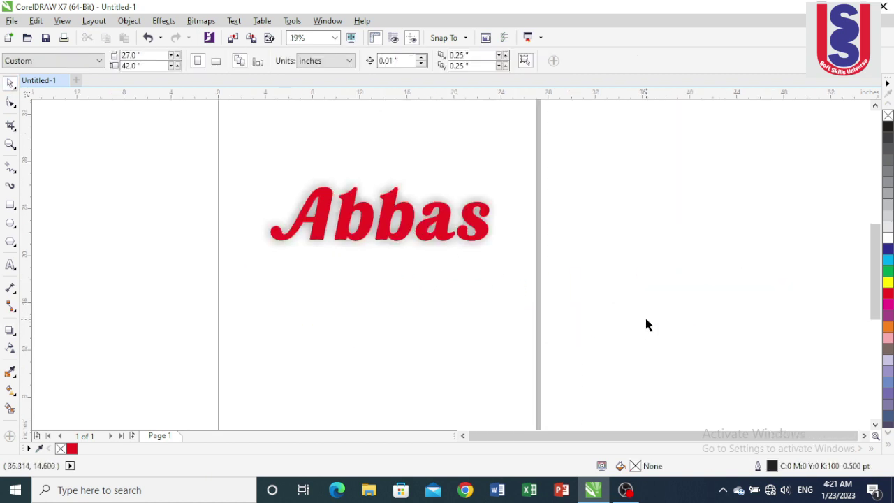
Add new artistic text with the same first name below the red text and enlarge it to about 21 inches wide.
{"action": "left_click", "coordinate": [10, 264]}
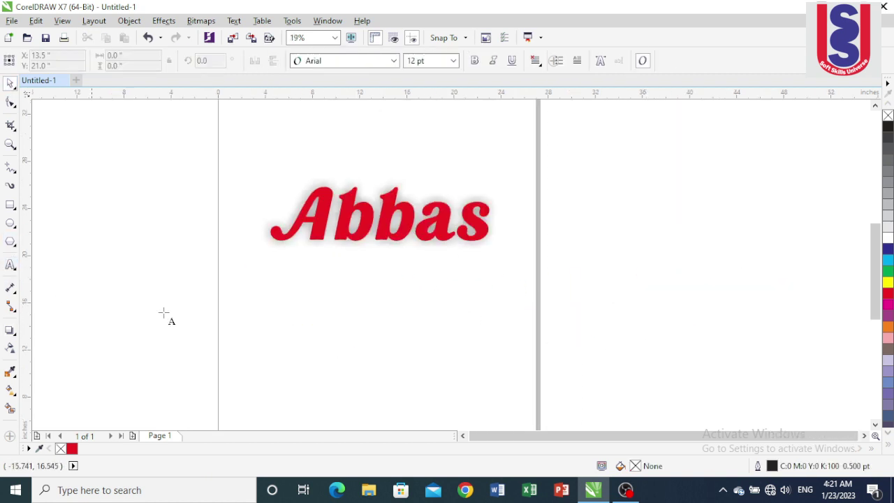
{"action": "left_click", "coordinate": [331, 365]}
{"action": "type", "text": "Abbas"}
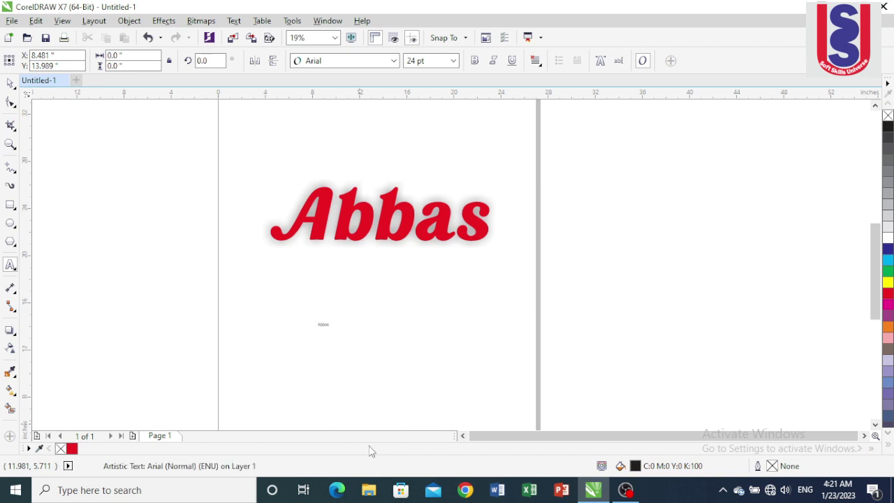
{"action": "left_click_drag", "start_coordinate": [329, 325], "coordinate": [458, 398]}
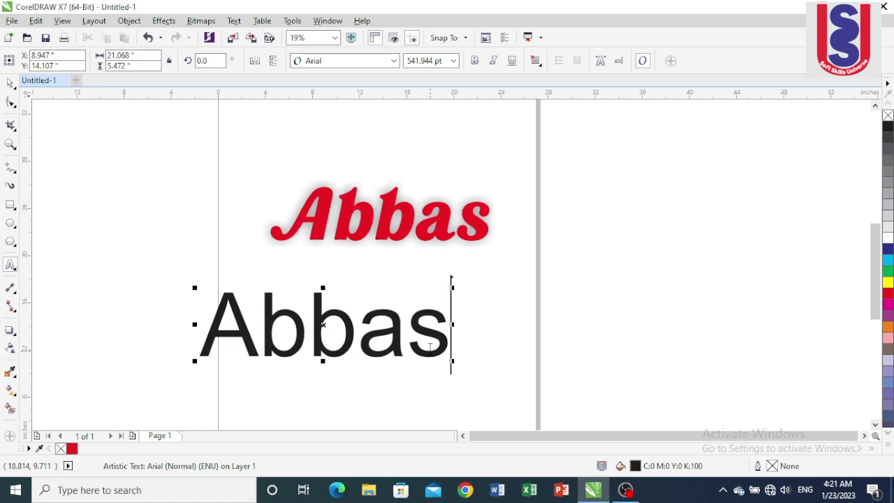
Add a second line reading "Graphics" beneath the black name in the same artistic text object.
{"action": "key", "text": "Return"}
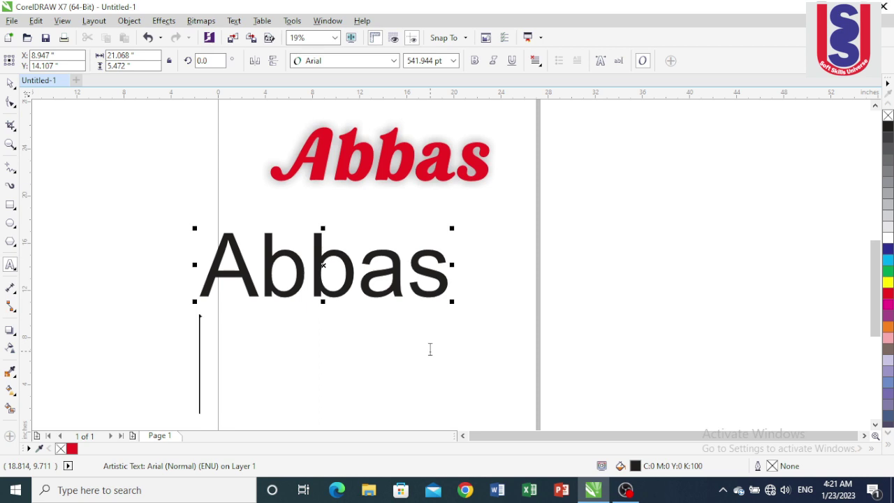
{"action": "type", "text": "Gra"}
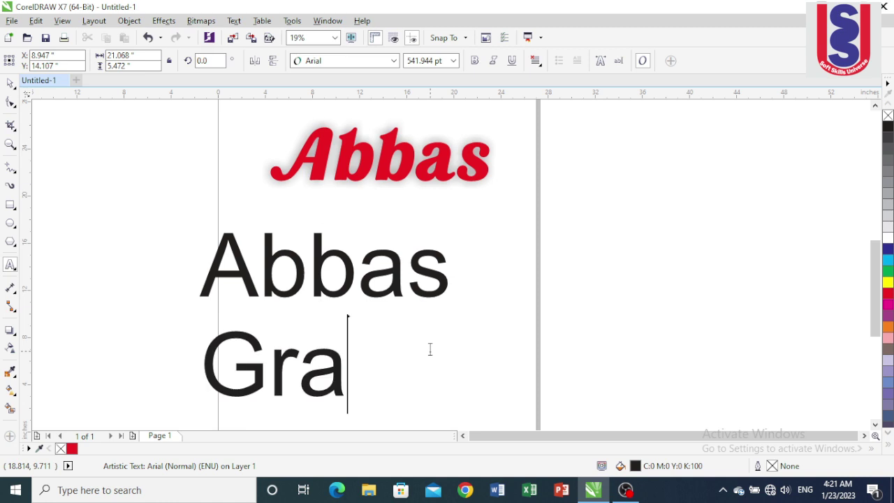
{"action": "type", "text": "phics"}
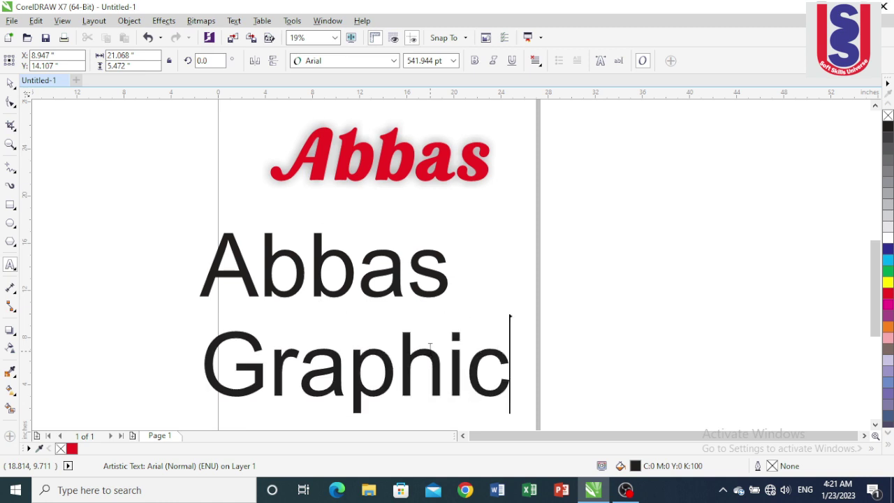
{"action": "left_click", "coordinate": [417, 365]}
{"action": "key", "text": "ctrl+a"}
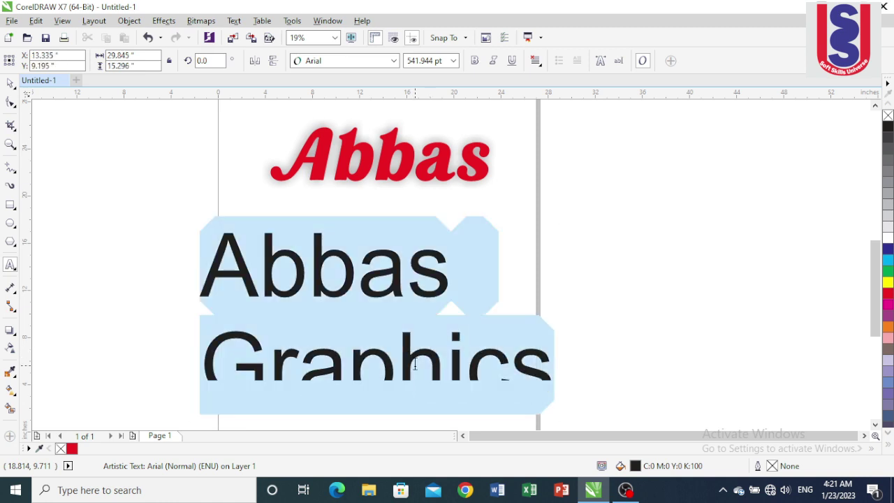
{"action": "left_click", "coordinate": [10, 83]}
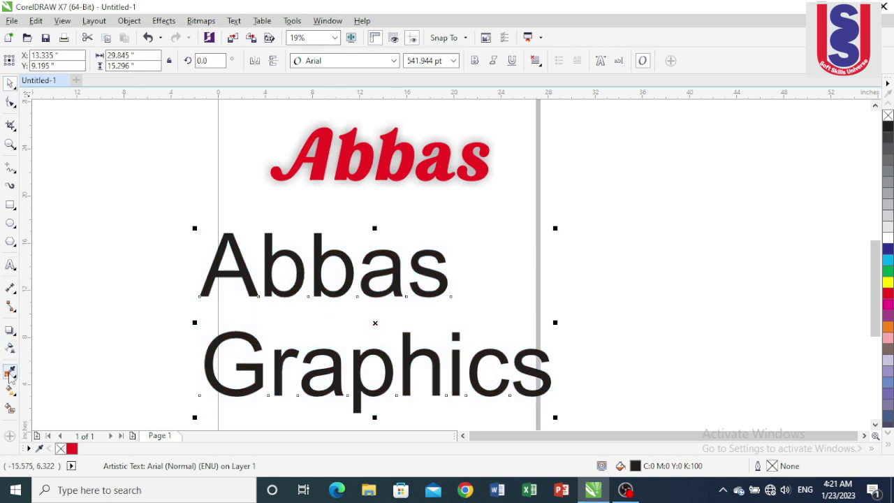
Apply a push and pull distortion of amplitude 1 to the two-line text, centred at the lower-left foot of the first letter.
{"action": "left_click", "coordinate": [15, 336]}
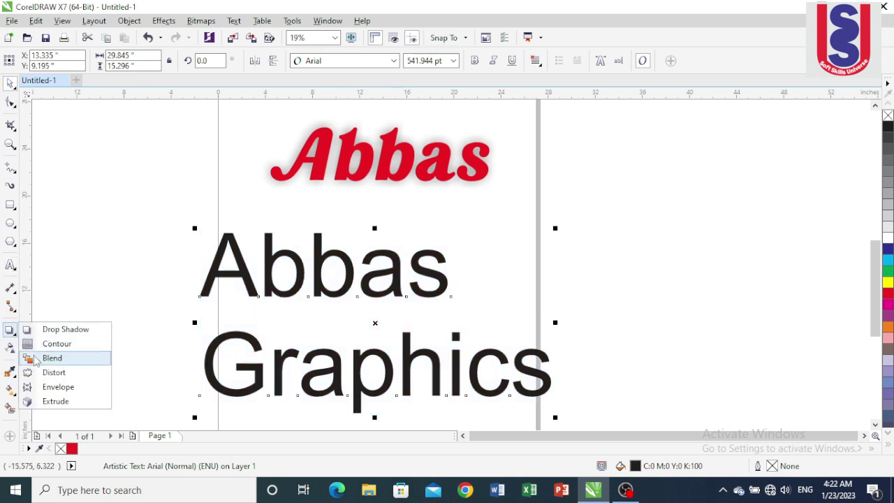
{"action": "left_click", "coordinate": [44, 378]}
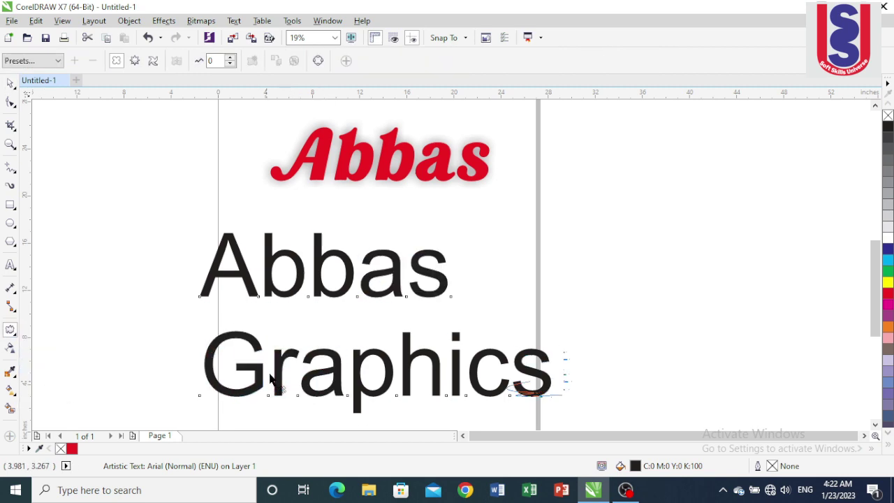
{"action": "mouse_move", "coordinate": [267, 394]}
{"action": "left_mouse_down"}
{"action": "mouse_move", "coordinate": [267, 369]}
{"action": "mouse_move", "coordinate": [262, 391]}
{"action": "left_mouse_up"}
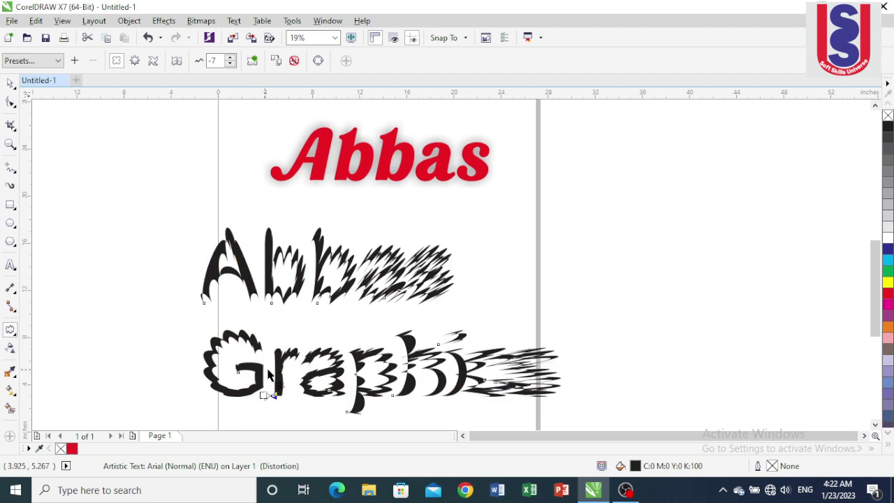
{"action": "scroll", "coordinate": [279, 368], "scroll_direction": "down", "scroll_amount": 1}
{"action": "scroll", "coordinate": [236, 251], "scroll_direction": "up", "scroll_amount": 3}
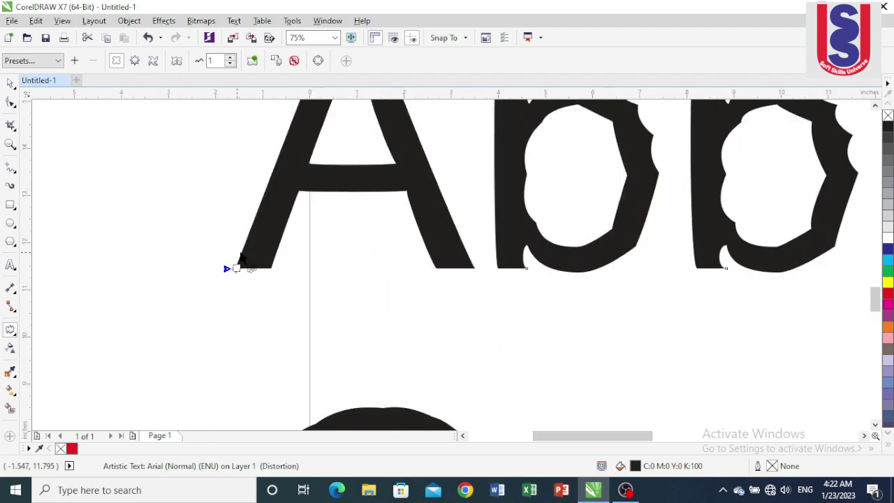
{"action": "scroll", "coordinate": [319, 236], "scroll_direction": "down", "scroll_amount": 2}
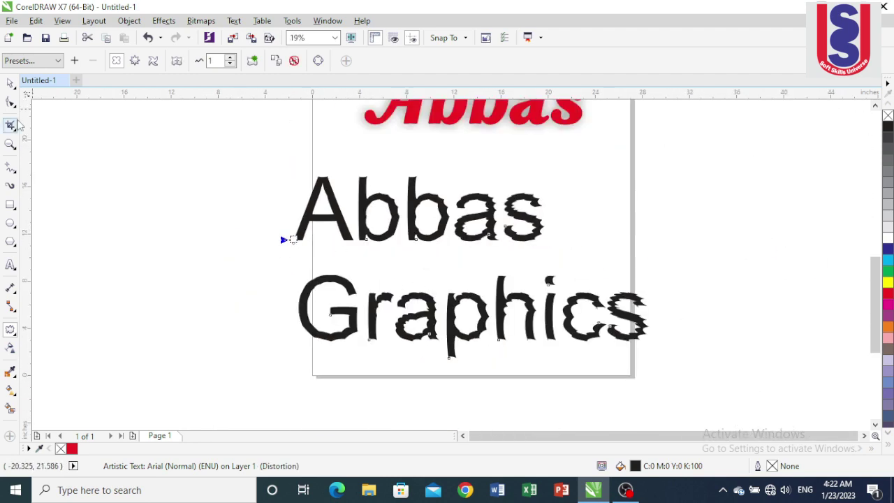
{"action": "left_click", "coordinate": [10, 82]}
Examine the distorted letter edges across both lines of the black text.
{"action": "scroll", "coordinate": [628, 331], "scroll_direction": "up", "scroll_amount": 1}
{"action": "scroll", "coordinate": [629, 331], "scroll_direction": "up", "scroll_amount": 2}
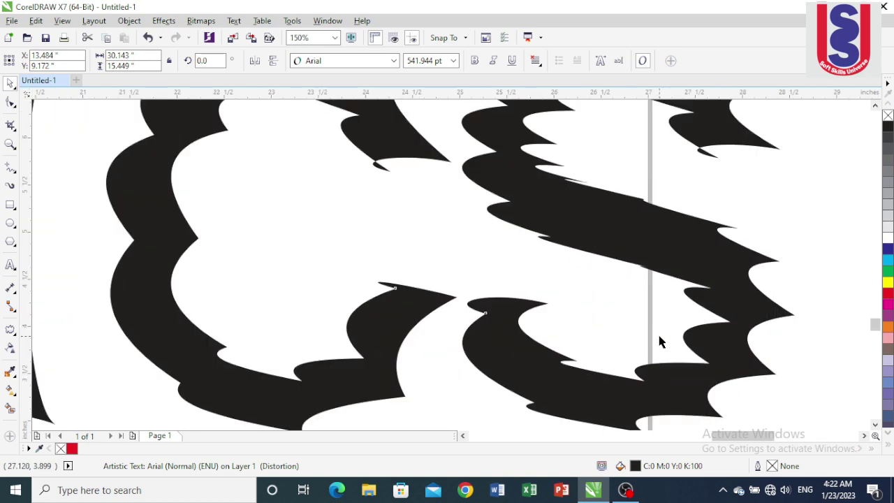
{"action": "scroll", "coordinate": [660, 340], "scroll_direction": "down", "scroll_amount": 1}
{"action": "scroll", "coordinate": [664, 296], "scroll_direction": "down", "scroll_amount": 1}
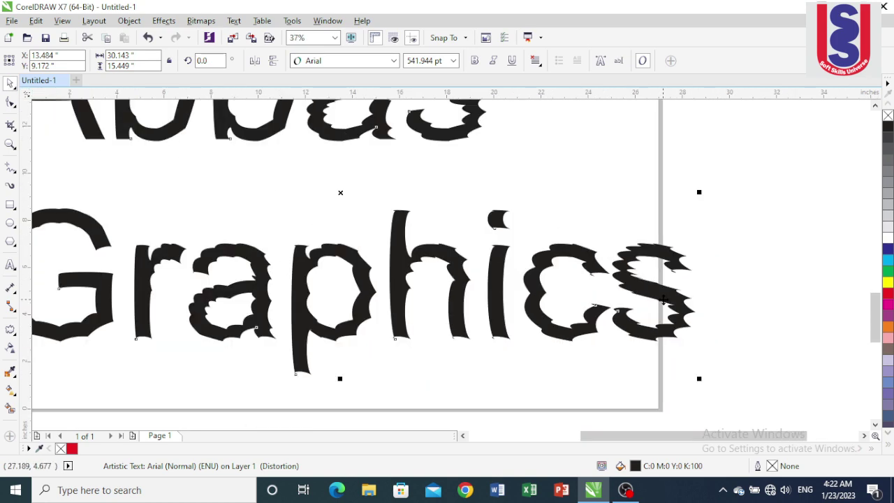
{"action": "scroll", "coordinate": [663, 300], "scroll_direction": "down", "scroll_amount": 1}
{"action": "scroll", "coordinate": [342, 265], "scroll_direction": "up", "scroll_amount": 1}
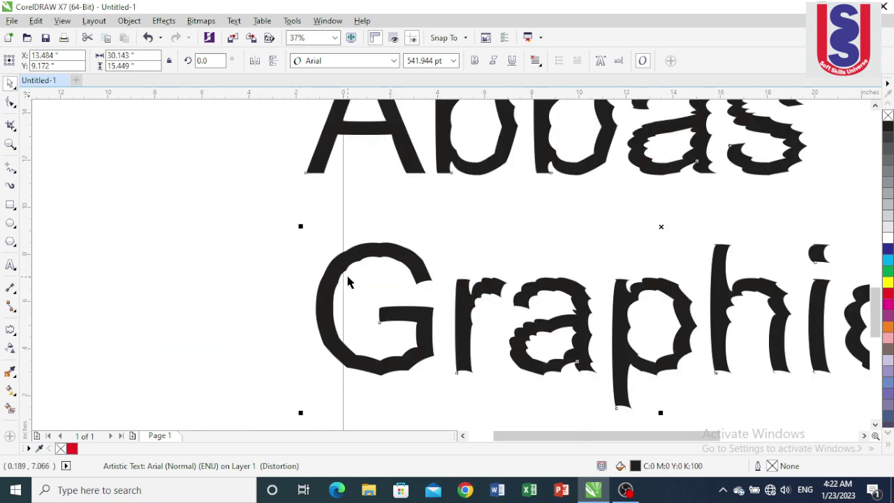
{"action": "scroll", "coordinate": [349, 282], "scroll_direction": "down", "scroll_amount": 1}
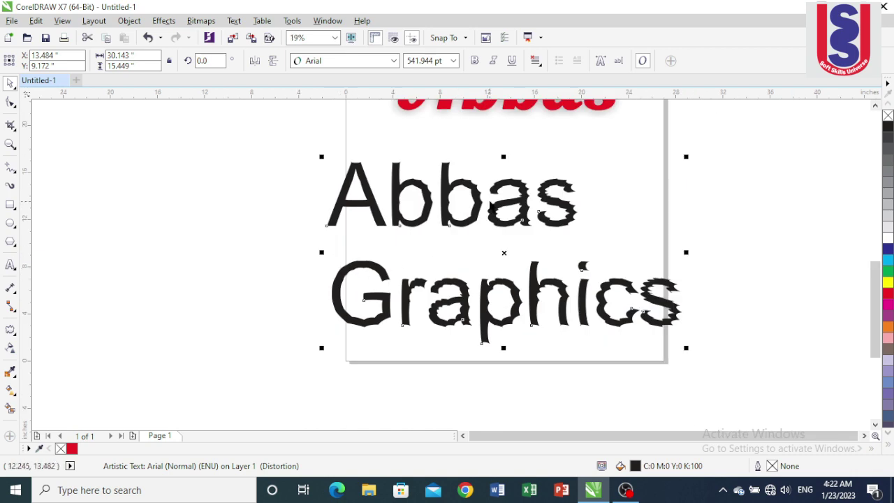
{"action": "scroll", "coordinate": [490, 206], "scroll_direction": "up", "scroll_amount": 2}
{"action": "scroll", "coordinate": [493, 230], "scroll_direction": "down", "scroll_amount": 3}
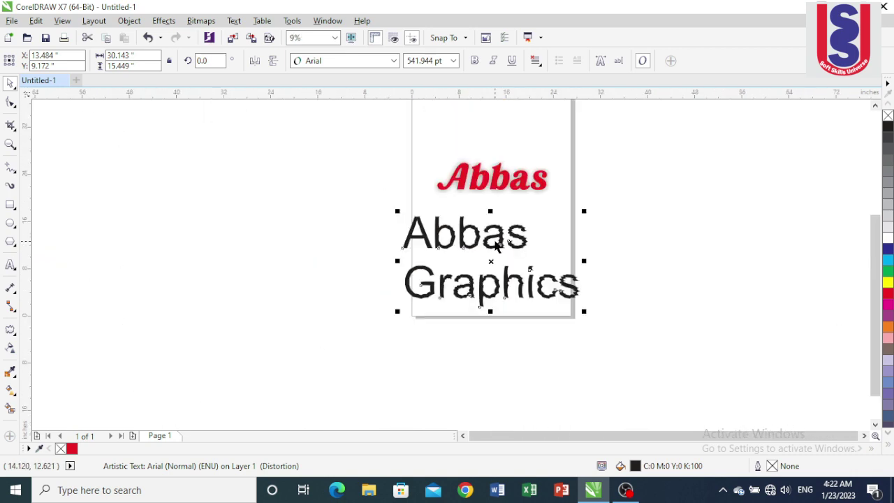
{"action": "scroll", "coordinate": [493, 237], "scroll_direction": "up", "scroll_amount": 1}
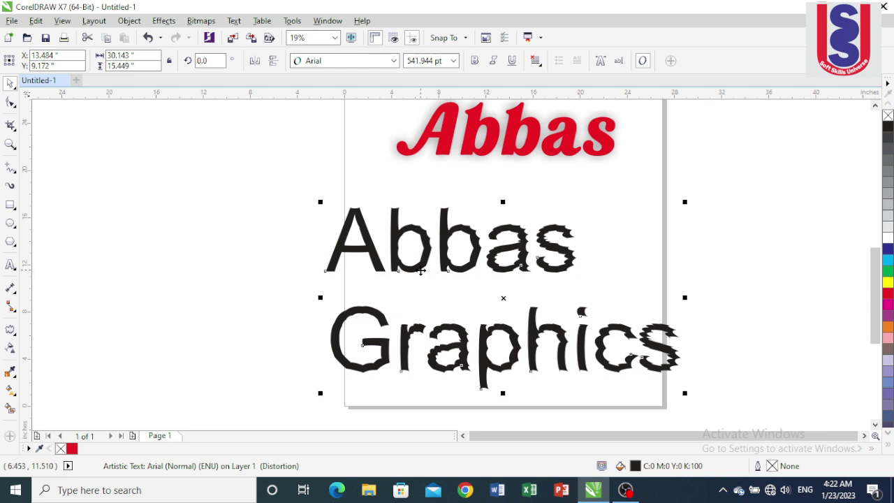
Copy the distorted text about 36 inches to the left and use an Envelope to arch the copy's lower edge upward.
{"action": "scroll", "coordinate": [421, 269], "scroll_direction": "down", "scroll_amount": 1}
{"action": "left_click_drag", "start_coordinate": [421, 269], "coordinate": [245, 293]}
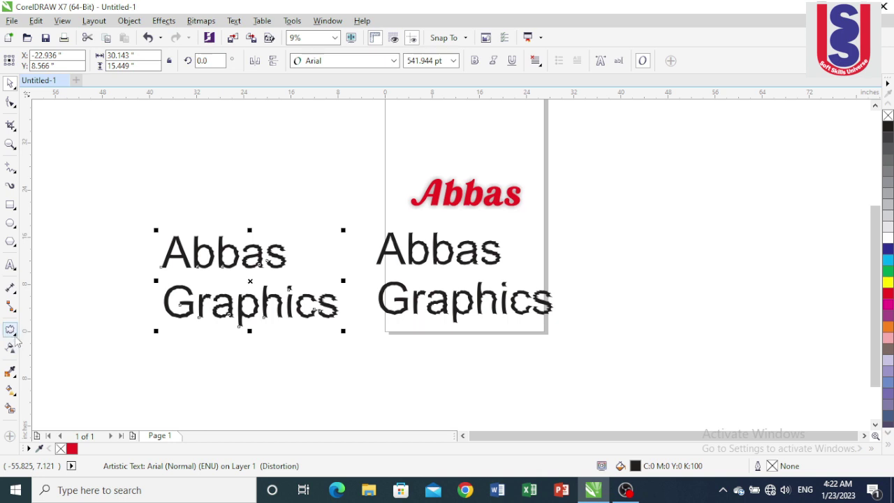
{"action": "left_click", "coordinate": [17, 336]}
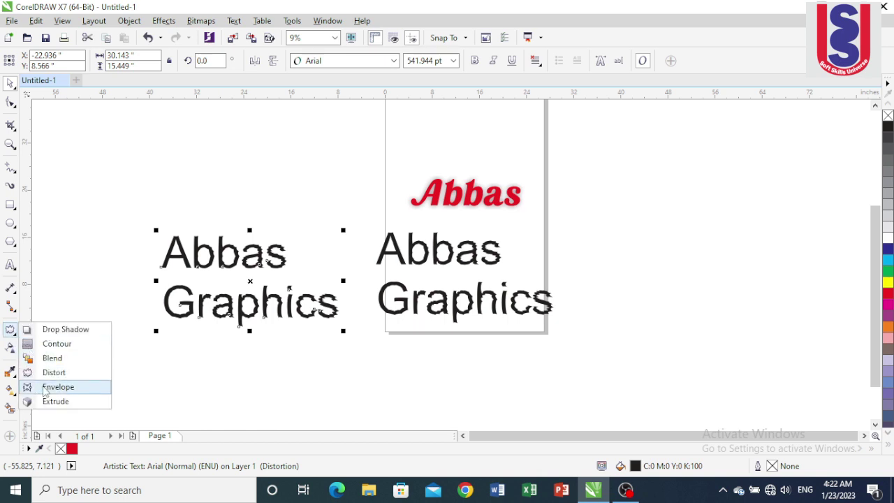
{"action": "left_click", "coordinate": [44, 387]}
{"action": "scroll", "coordinate": [176, 304], "scroll_direction": "up", "scroll_amount": 1}
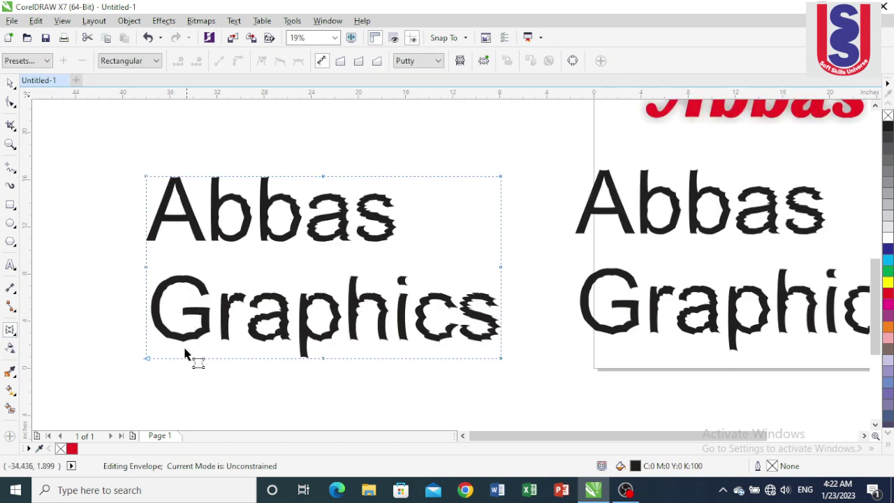
{"action": "left_click_drag", "start_coordinate": [147, 355], "coordinate": [133, 302]}
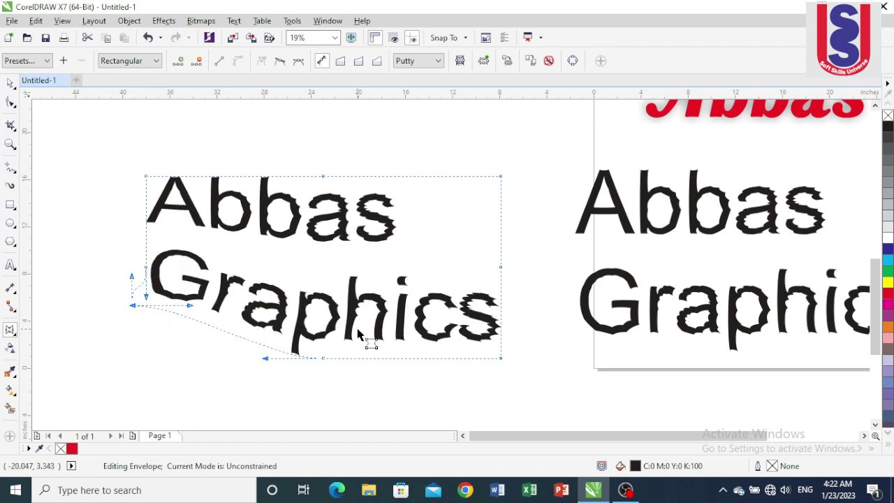
{"action": "left_click_drag", "start_coordinate": [500, 357], "coordinate": [501, 305]}
{"action": "left_click_drag", "start_coordinate": [320, 355], "coordinate": [314, 283]}
Arch the envelope's upper edge by raising its middle node and lowering both upper corner nodes.
{"action": "scroll", "coordinate": [314, 284], "scroll_direction": "down", "scroll_amount": 2}
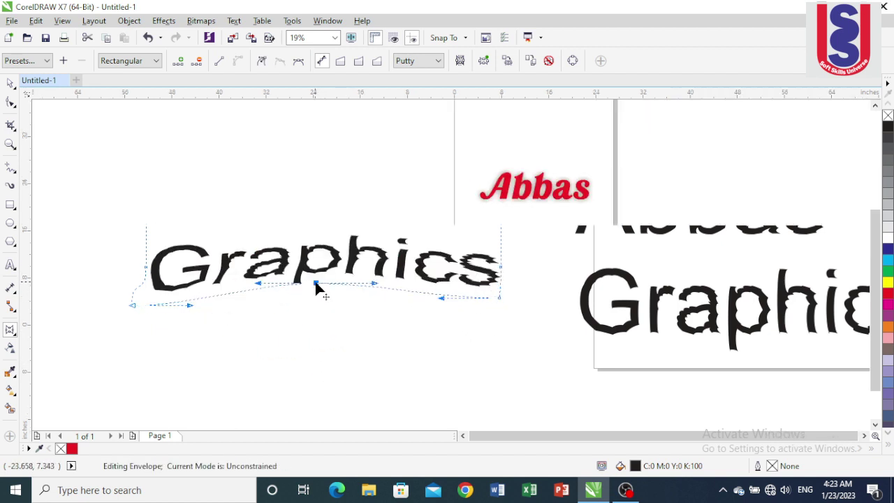
{"action": "scroll", "coordinate": [321, 290], "scroll_direction": "up", "scroll_amount": 2}
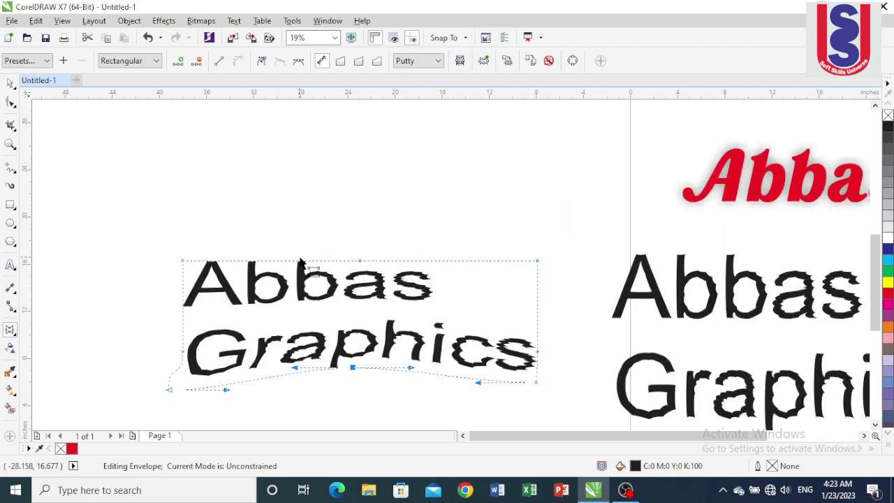
{"action": "left_click_drag", "start_coordinate": [359, 261], "coordinate": [357, 223]}
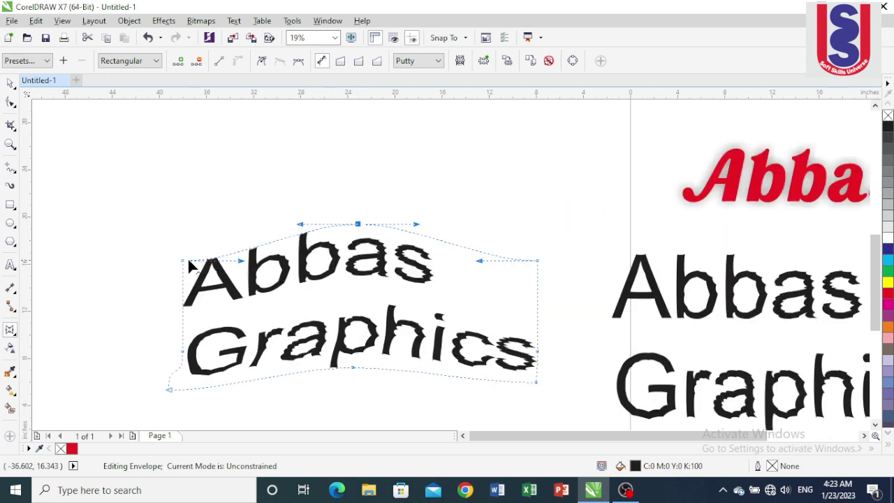
{"action": "left_click_drag", "start_coordinate": [182, 261], "coordinate": [183, 294]}
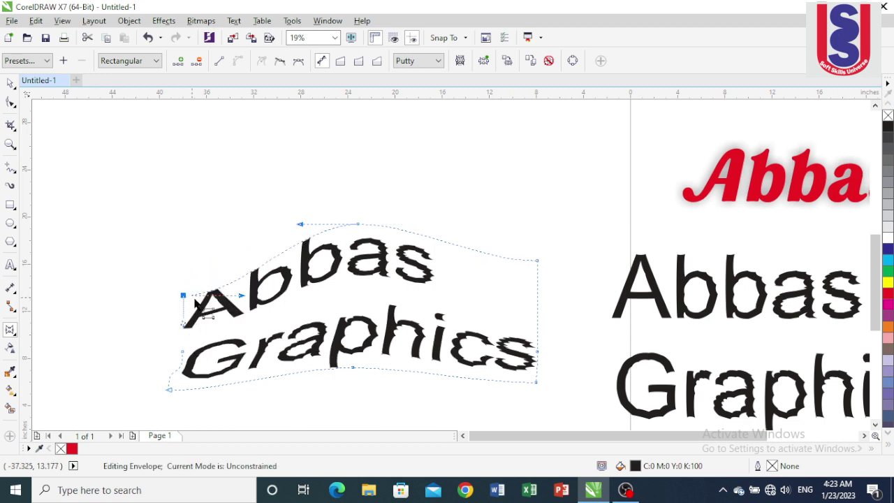
{"action": "left_click_drag", "start_coordinate": [538, 259], "coordinate": [529, 304]}
Flatten the envelope's upper arch slightly by lowering its middle node, and raise the middle node of the lower edge.
{"action": "scroll", "coordinate": [489, 303], "scroll_direction": "down", "scroll_amount": 2}
{"action": "scroll", "coordinate": [419, 290], "scroll_direction": "up", "scroll_amount": 4}
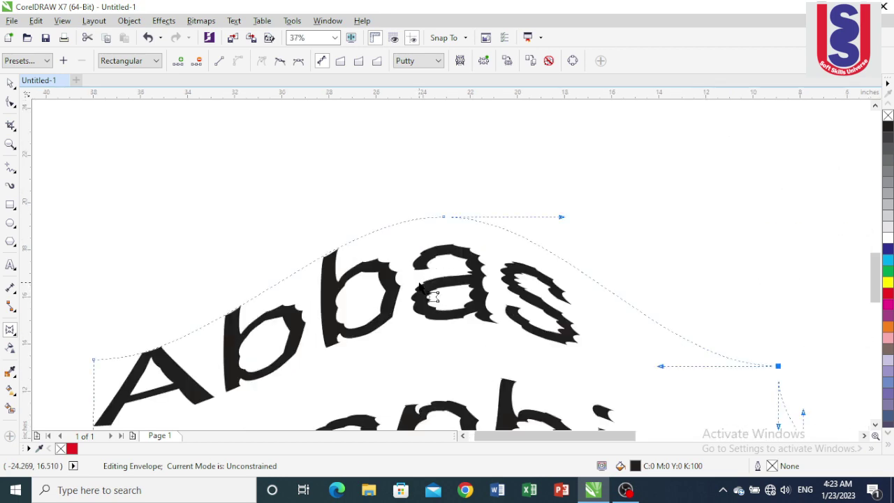
{"action": "left_click_drag", "start_coordinate": [444, 216], "coordinate": [444, 251]}
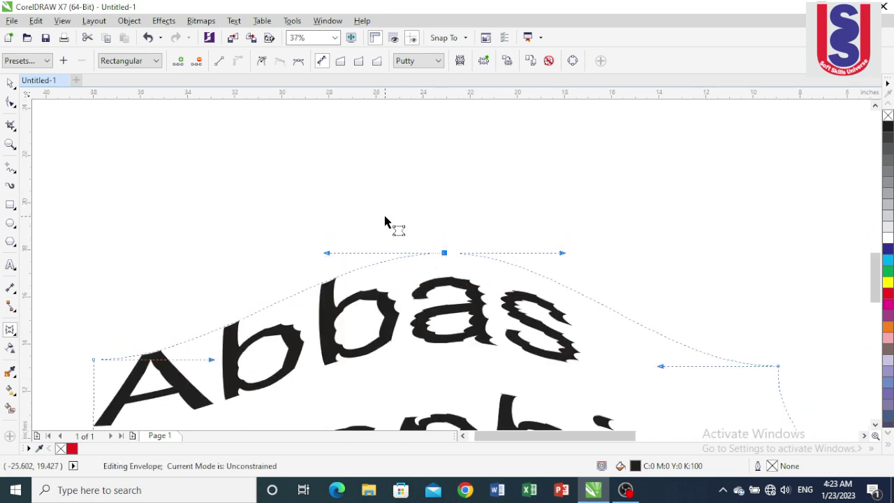
{"action": "scroll", "coordinate": [391, 231], "scroll_direction": "down", "scroll_amount": 2}
{"action": "scroll", "coordinate": [391, 246], "scroll_direction": "up", "scroll_amount": 2}
{"action": "left_click_drag", "start_coordinate": [399, 224], "coordinate": [399, 252]}
{"action": "scroll", "coordinate": [396, 219], "scroll_direction": "down", "scroll_amount": 2}
{"action": "scroll", "coordinate": [395, 210], "scroll_direction": "up", "scroll_amount": 2}
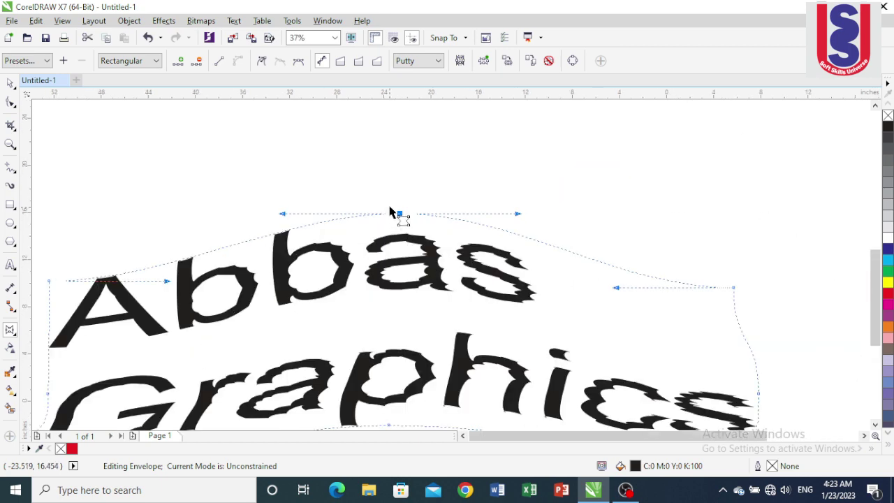
{"action": "scroll", "coordinate": [393, 342], "scroll_direction": "down", "scroll_amount": 2}
{"action": "left_click_drag", "start_coordinate": [388, 319], "coordinate": [388, 297]}
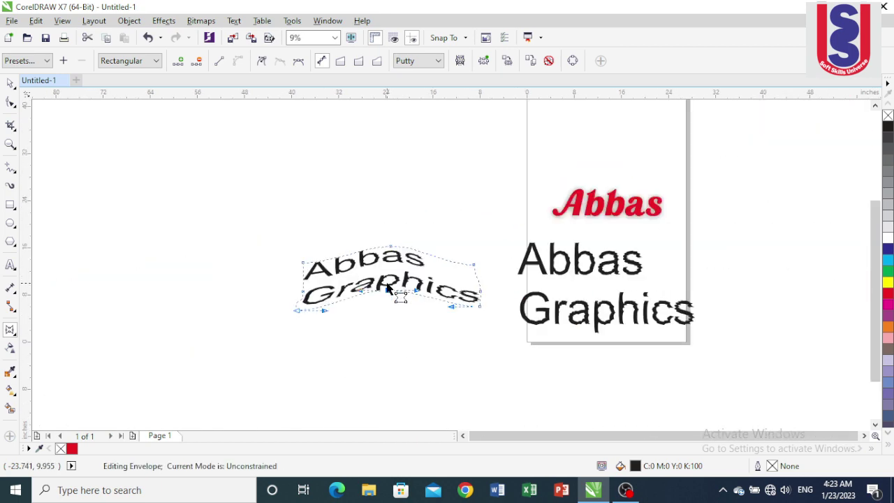
{"action": "scroll", "coordinate": [391, 293], "scroll_direction": "up", "scroll_amount": 2}
{"action": "key", "text": "space"}
Try placing a copy of the arched text about 3.8 inches lower, and undo it.
{"action": "scroll", "coordinate": [293, 235], "scroll_direction": "down", "scroll_amount": 2}
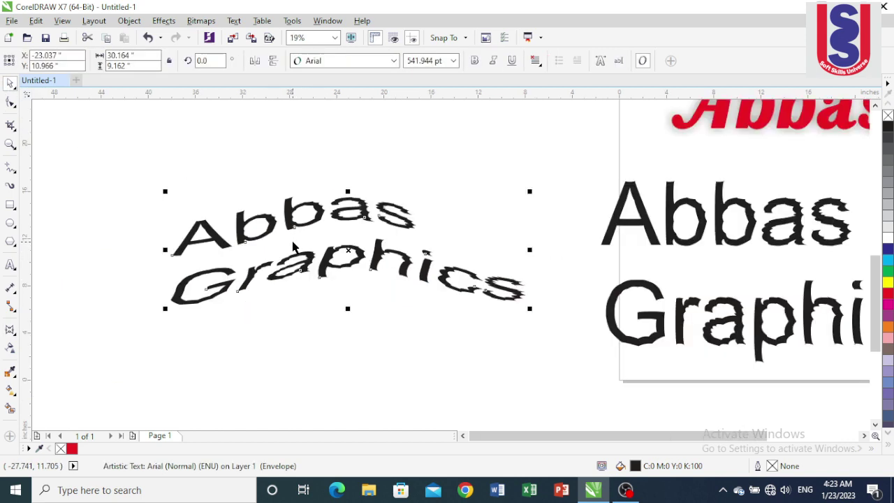
{"action": "scroll", "coordinate": [286, 259], "scroll_direction": "up", "scroll_amount": 2}
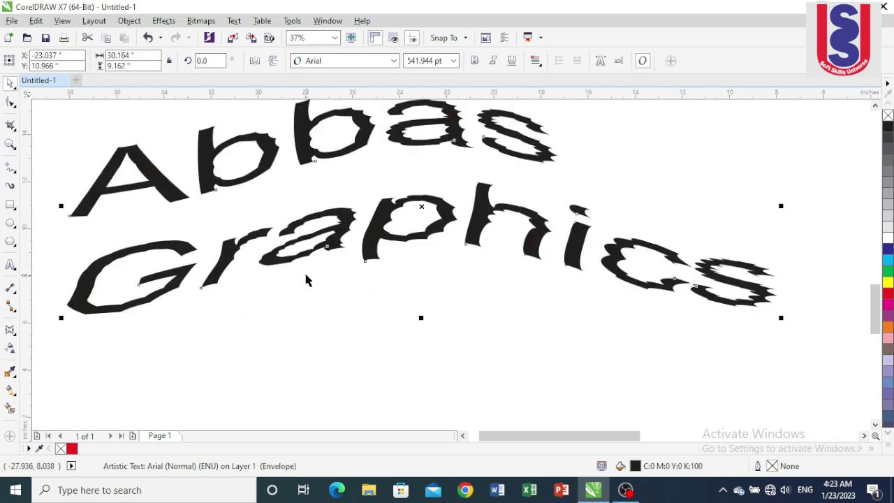
{"action": "left_click_drag", "start_coordinate": [306, 280], "coordinate": [303, 355]}
{"action": "scroll", "coordinate": [270, 289], "scroll_direction": "down", "scroll_amount": 2}
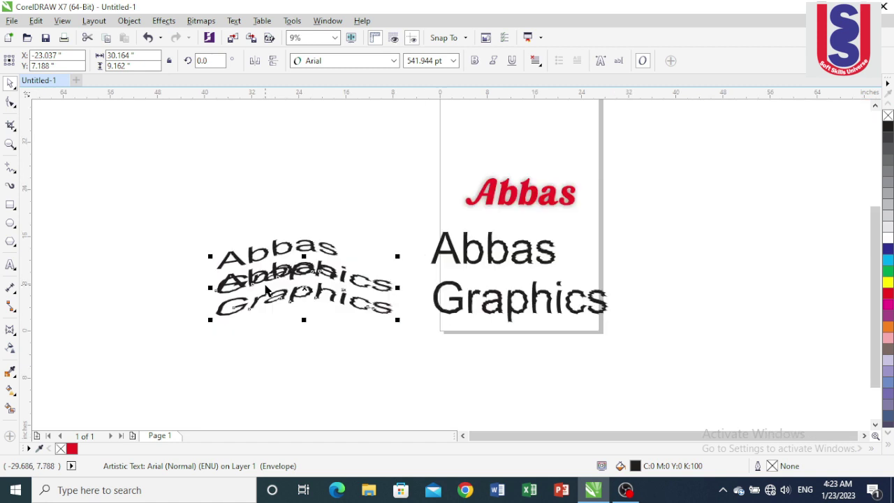
{"action": "key", "text": "ctrl+z"}
{"action": "scroll", "coordinate": [253, 278], "scroll_direction": "up", "scroll_amount": 2}
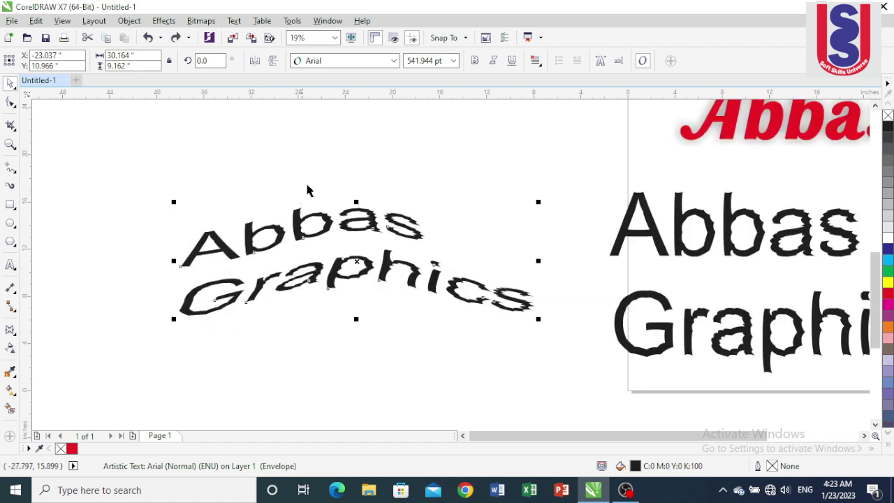
Try Arial Rounded MT Bold on the arched text, settle on the Skate-Bold font, and deselect the text.
{"action": "left_click", "coordinate": [394, 61]}
{"action": "left_click", "coordinate": [360, 176]}
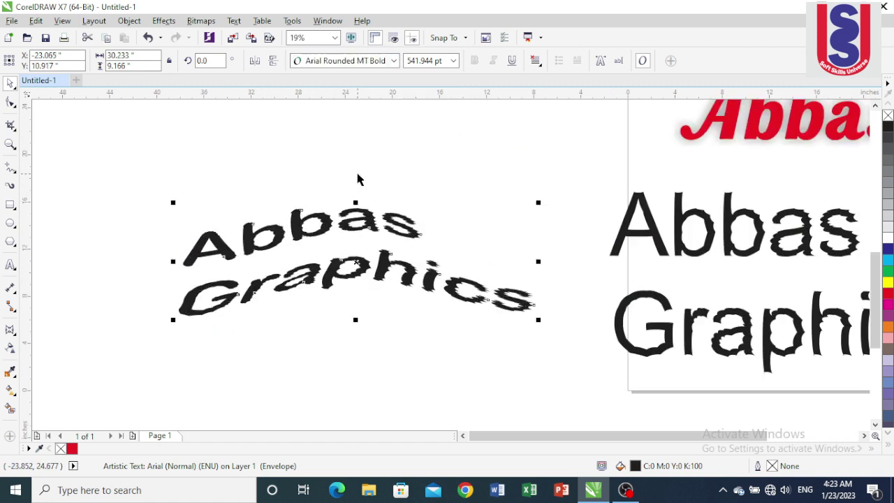
{"action": "left_click", "coordinate": [392, 62]}
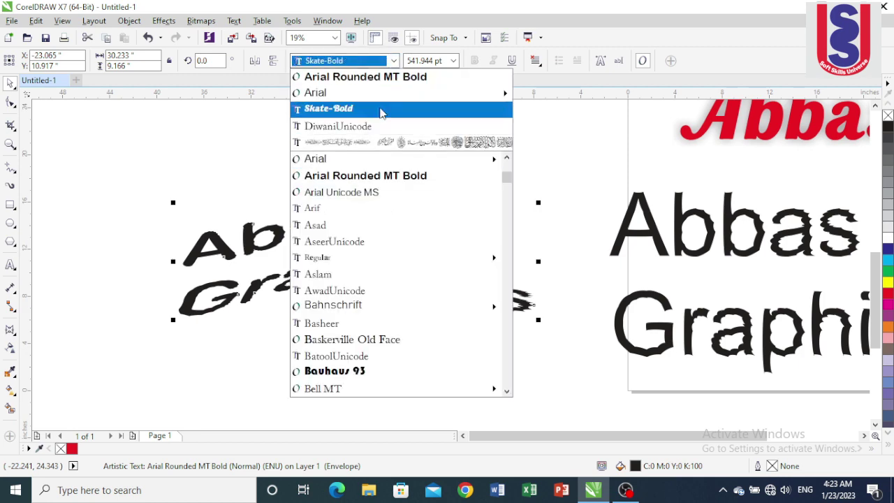
{"action": "left_click", "coordinate": [379, 107]}
{"action": "left_click", "coordinate": [224, 138]}
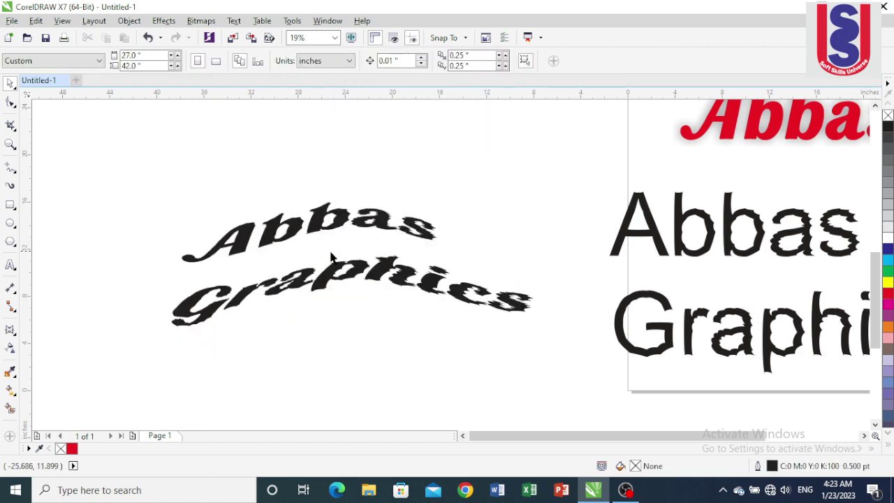
Move the arched text to the right side of the page and place a copy of the distorted text left of the page.
{"action": "scroll", "coordinate": [355, 203], "scroll_direction": "down", "scroll_amount": 2}
{"action": "left_click_drag", "start_coordinate": [363, 239], "coordinate": [749, 206]}
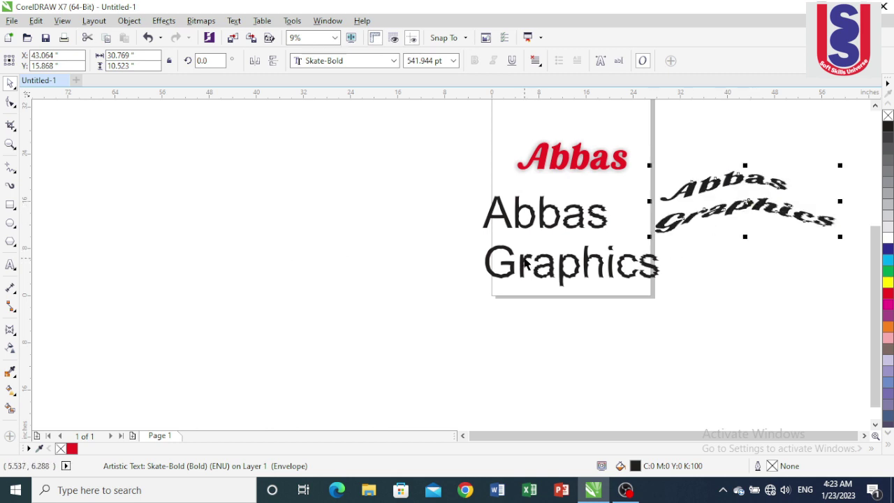
{"action": "left_click_drag", "start_coordinate": [527, 264], "coordinate": [233, 242]}
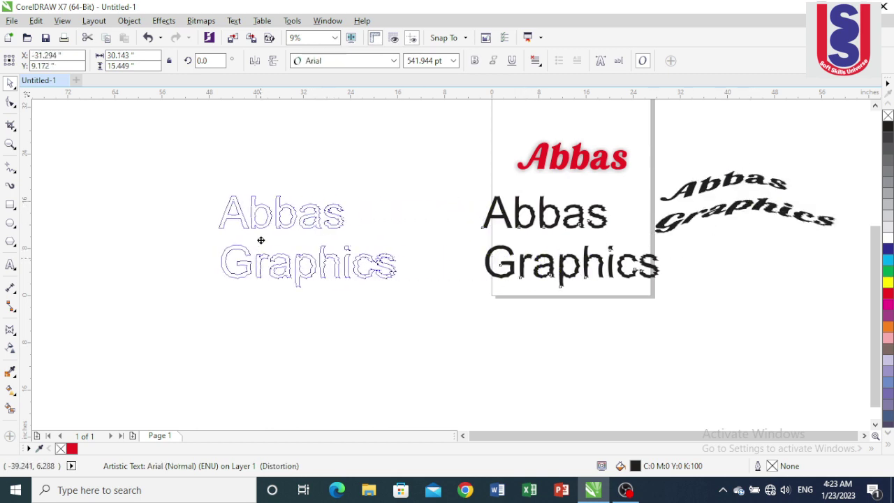
Extrude the copied distorted text with a depth of 3 and the vanishing point at 2.358, -6.148 inches.
{"action": "left_click", "coordinate": [13, 332]}
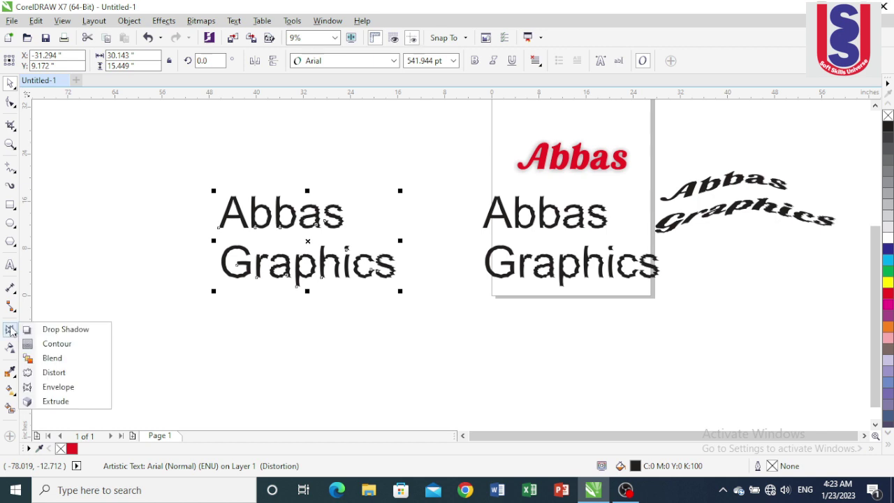
{"action": "left_click", "coordinate": [55, 401]}
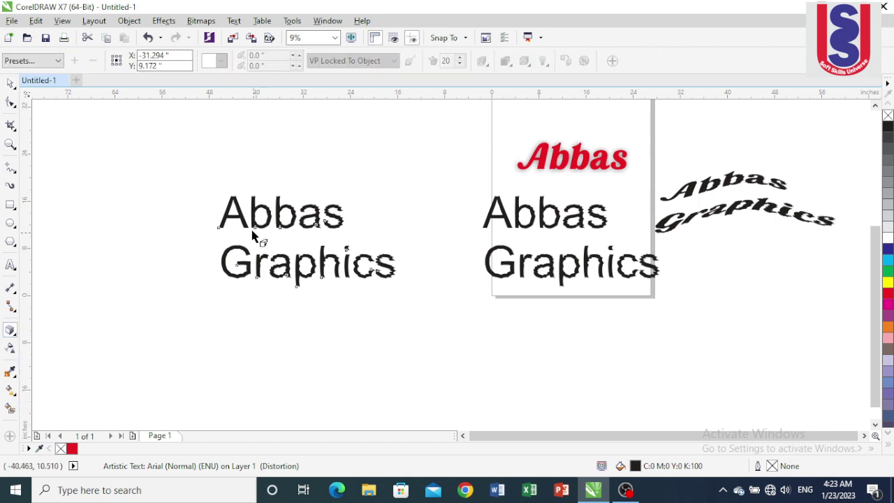
{"action": "scroll", "coordinate": [258, 234], "scroll_direction": "up", "scroll_amount": 4}
{"action": "left_click_drag", "start_coordinate": [256, 251], "coordinate": [240, 225]}
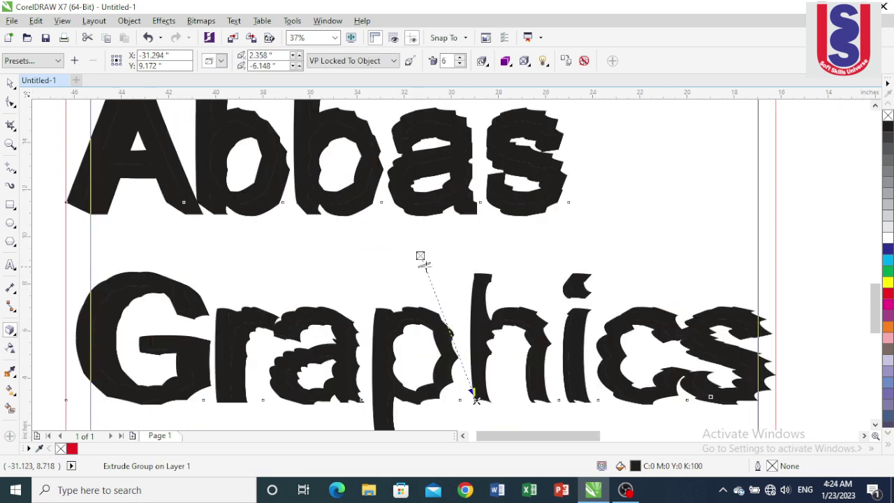
{"action": "scroll", "coordinate": [425, 264], "scroll_direction": "up", "scroll_amount": 4}
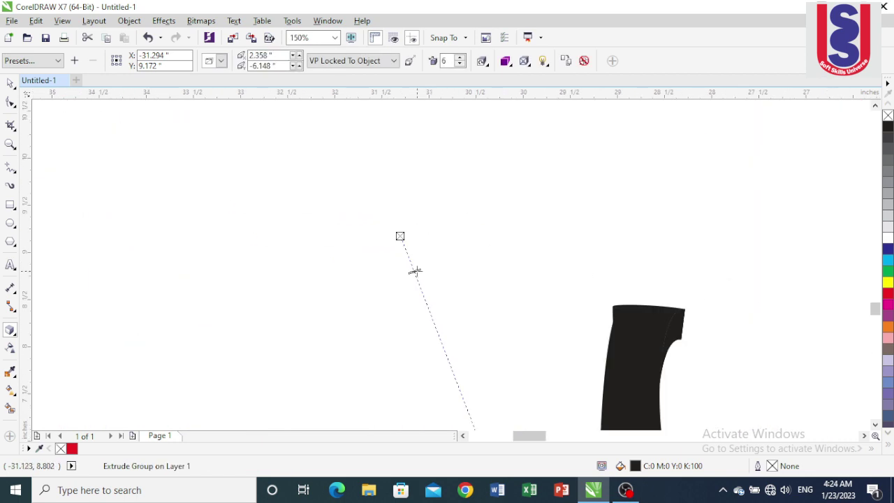
{"action": "scroll", "coordinate": [412, 261], "scroll_direction": "up", "scroll_amount": 3}
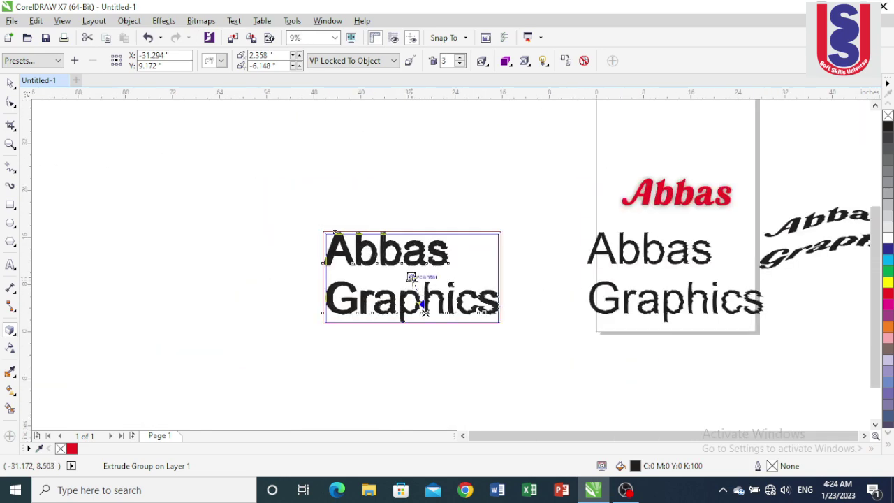
{"action": "left_click", "coordinate": [11, 83]}
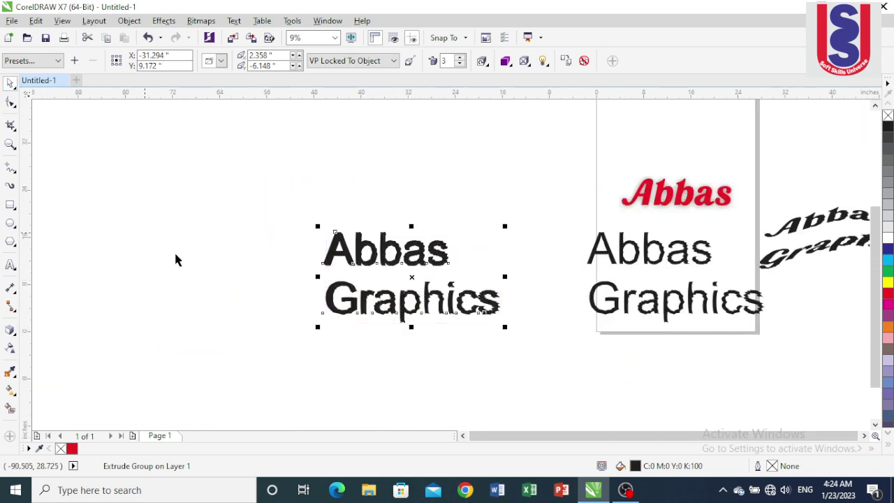
Give the extruded text a 10% black outline.
{"action": "scroll", "coordinate": [363, 286], "scroll_direction": "up", "scroll_amount": 2}
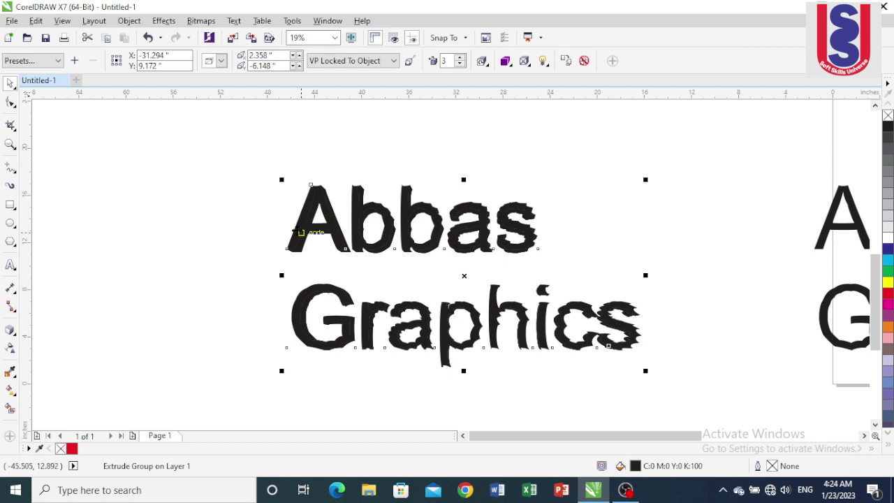
{"action": "scroll", "coordinate": [308, 230], "scroll_direction": "up", "scroll_amount": 3}
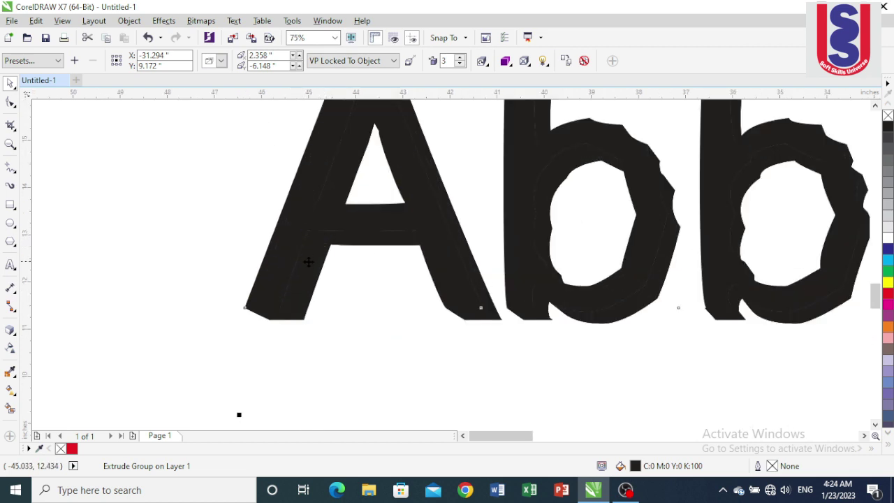
{"action": "scroll", "coordinate": [299, 228], "scroll_direction": "down", "scroll_amount": 4}
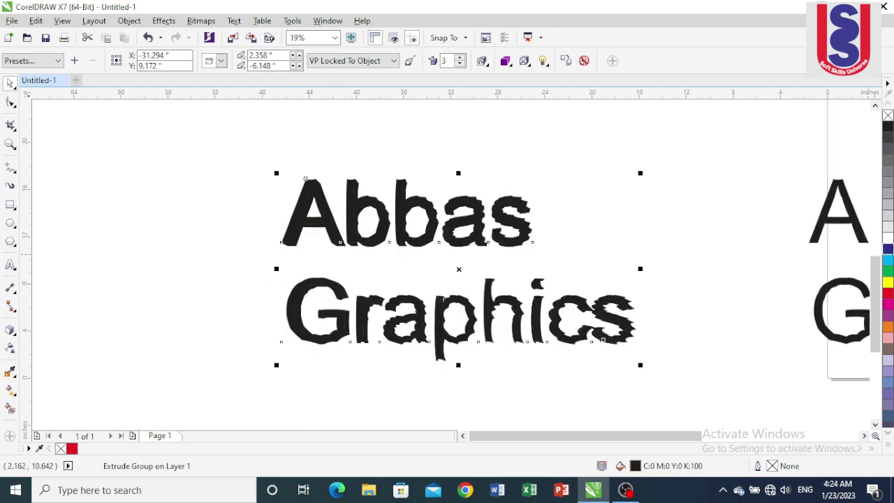
{"action": "right_click", "coordinate": [887, 228]}
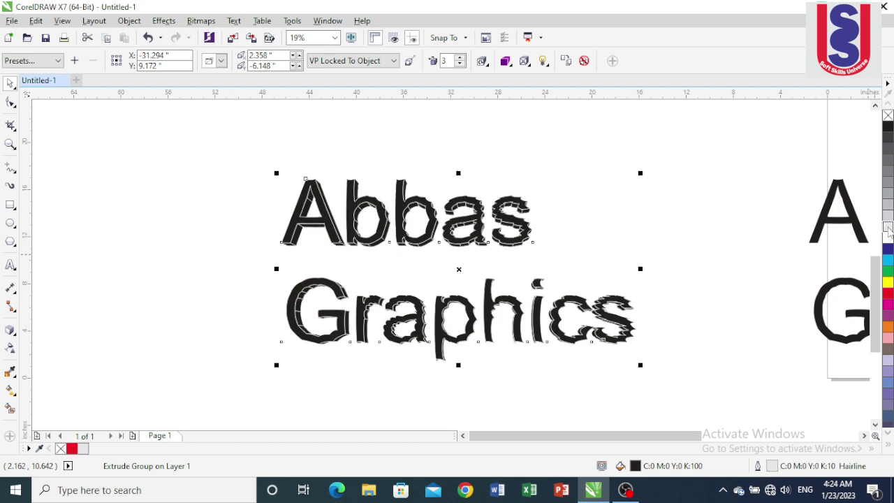
Examine the outlined edges and depth of the extruded letters up close and as a whole.
{"action": "scroll", "coordinate": [296, 224], "scroll_direction": "up", "scroll_amount": 4}
{"action": "scroll", "coordinate": [299, 230], "scroll_direction": "down", "scroll_amount": 1}
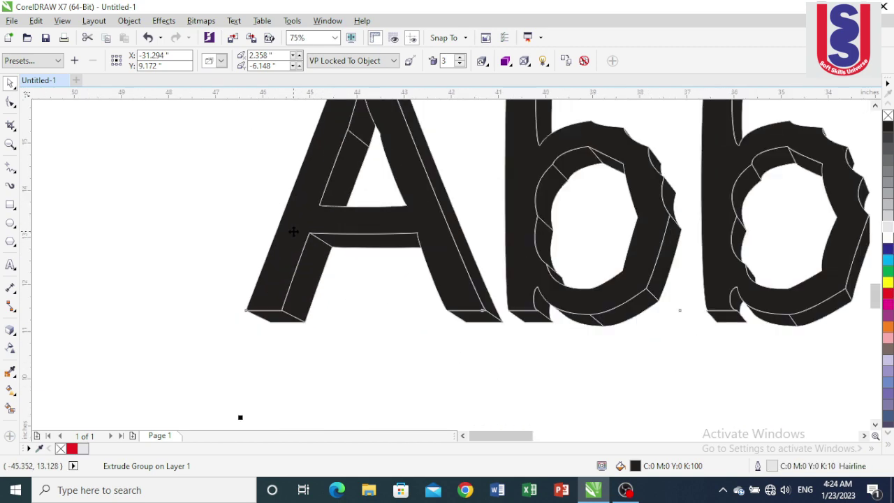
{"action": "scroll", "coordinate": [311, 260], "scroll_direction": "down", "scroll_amount": 1}
{"action": "scroll", "coordinate": [318, 176], "scroll_direction": "up", "scroll_amount": 1}
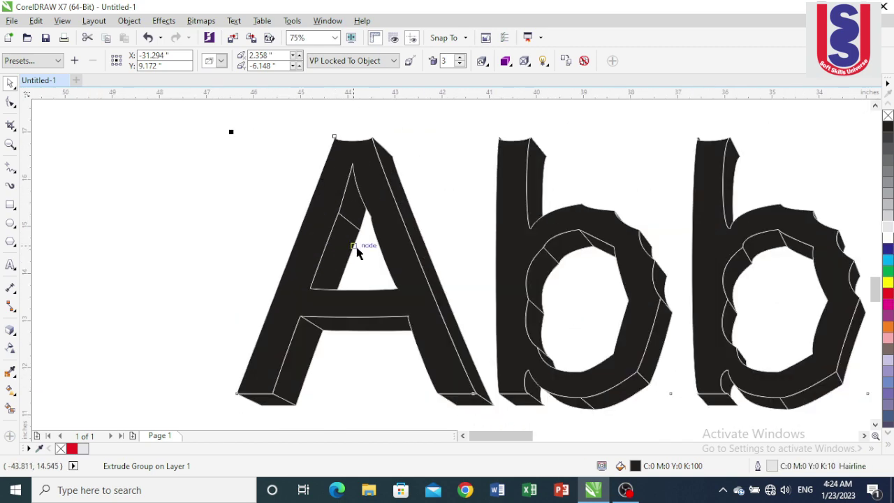
{"action": "scroll", "coordinate": [331, 217], "scroll_direction": "down", "scroll_amount": 2}
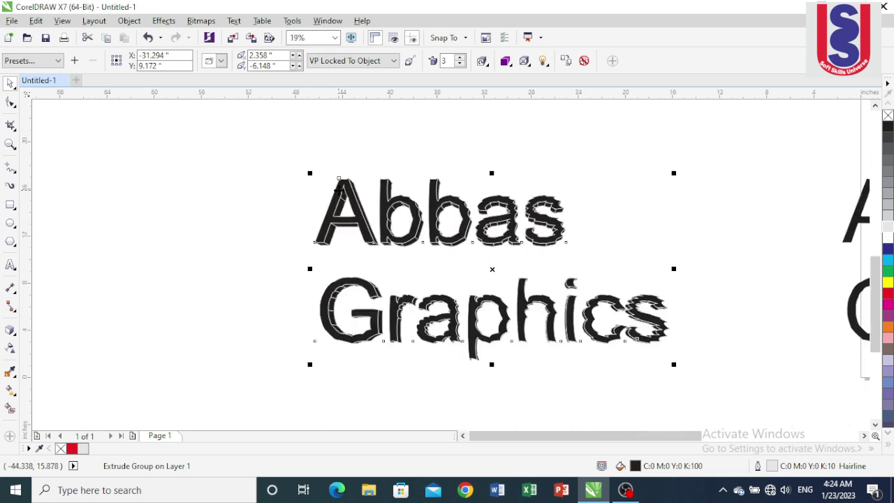
{"action": "scroll", "coordinate": [470, 318], "scroll_direction": "up", "scroll_amount": 1}
{"action": "scroll", "coordinate": [470, 317], "scroll_direction": "down", "scroll_amount": 1}
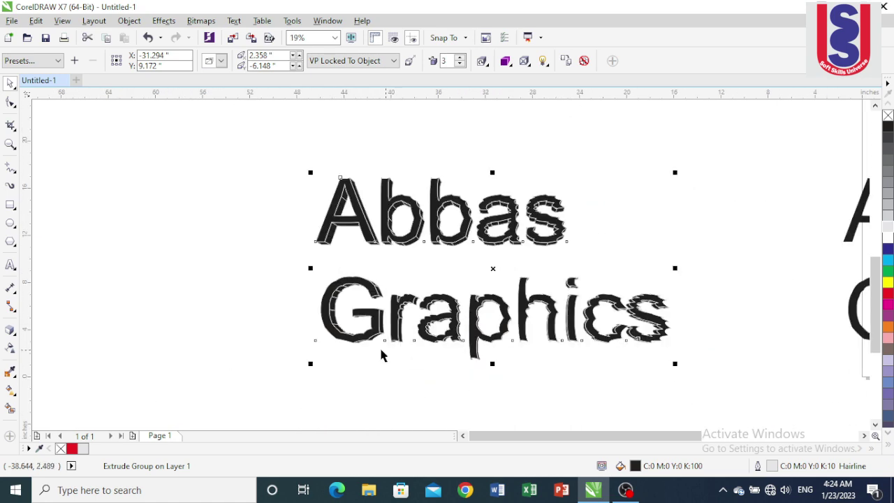
{"action": "scroll", "coordinate": [323, 333], "scroll_direction": "up", "scroll_amount": 1}
{"action": "scroll", "coordinate": [269, 318], "scroll_direction": "down", "scroll_amount": 1}
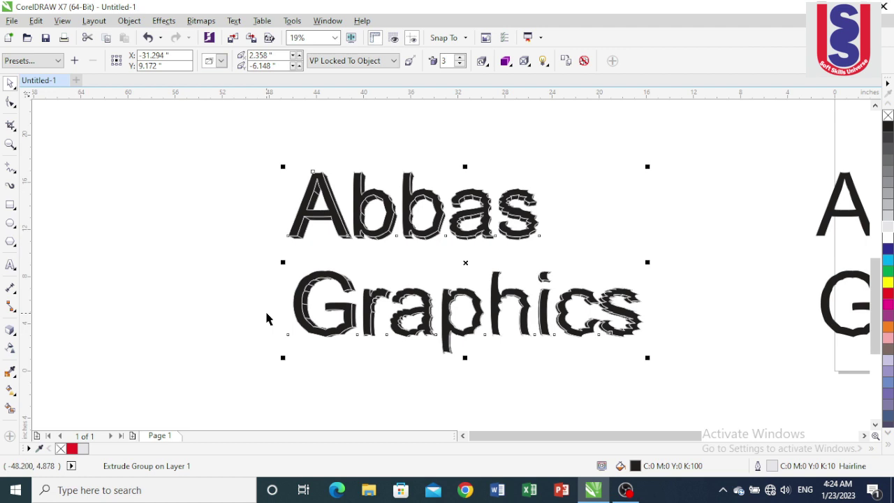
{"action": "scroll", "coordinate": [273, 307], "scroll_direction": "down", "scroll_amount": 1}
{"action": "scroll", "coordinate": [293, 290], "scroll_direction": "up", "scroll_amount": 1}
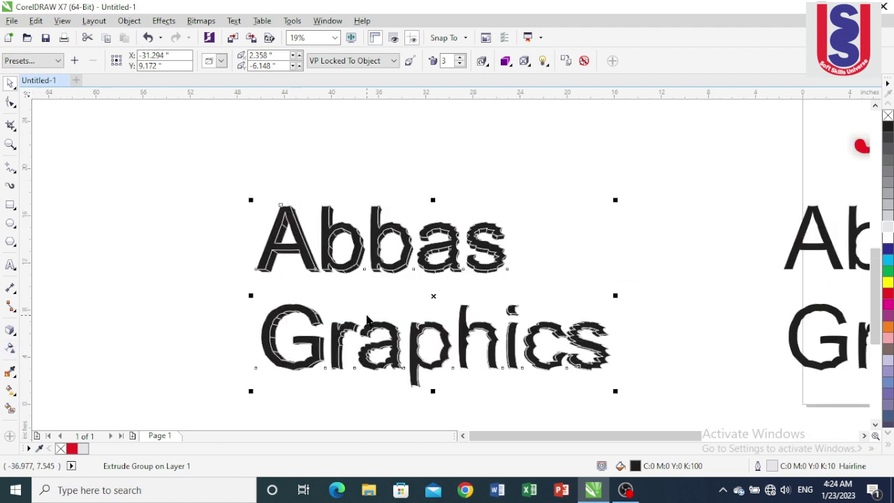
{"action": "scroll", "coordinate": [345, 318], "scroll_direction": "down", "scroll_amount": 1}
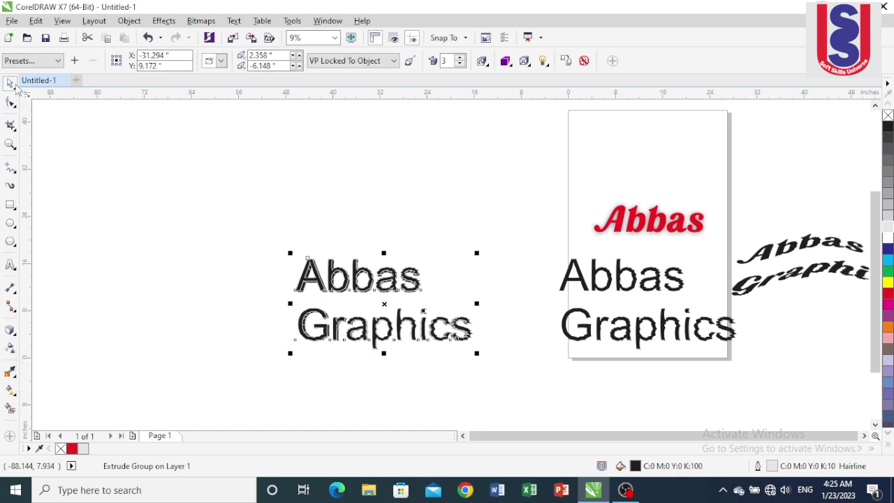
Move the red shadowed text, the distorted text and the arched text together about 66 inches right, clearing the page.
{"action": "scroll", "coordinate": [103, 187], "scroll_direction": "down", "scroll_amount": 2}
{"action": "scroll", "coordinate": [346, 199], "scroll_direction": "up", "scroll_amount": 1}
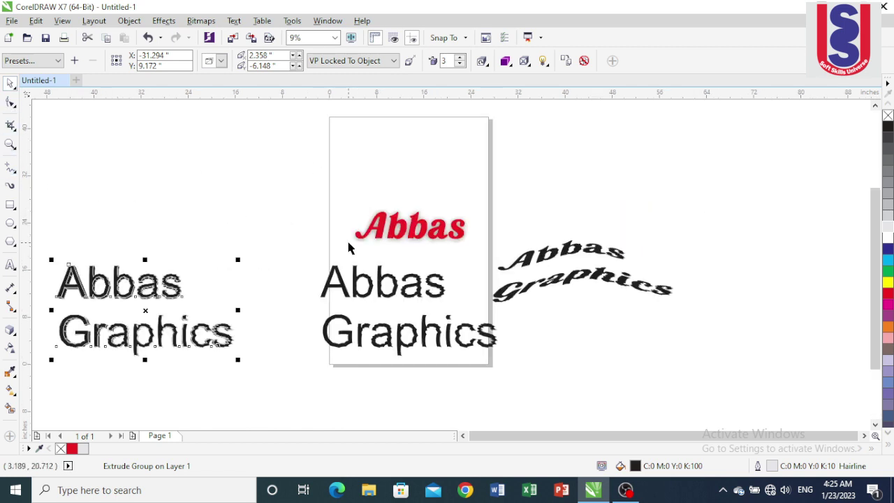
{"action": "scroll", "coordinate": [338, 206], "scroll_direction": "down", "scroll_amount": 1}
{"action": "scroll", "coordinate": [340, 203], "scroll_direction": "up", "scroll_amount": 1}
{"action": "scroll", "coordinate": [341, 195], "scroll_direction": "down", "scroll_amount": 1}
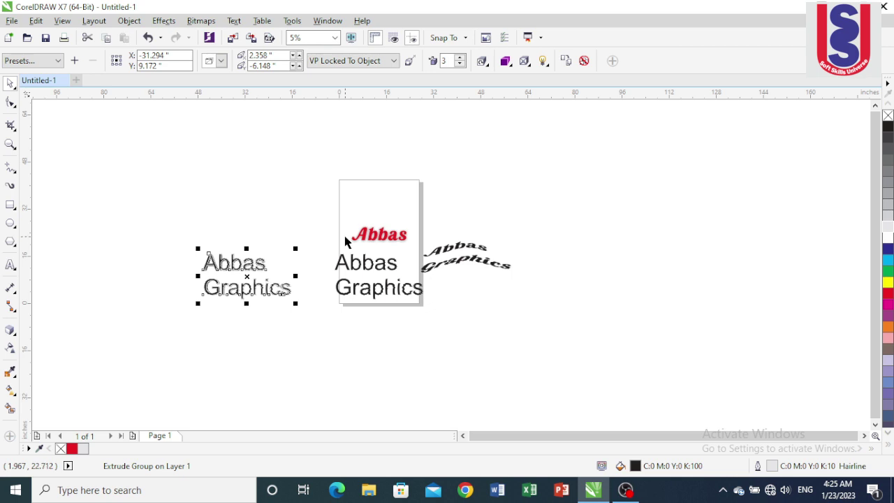
{"action": "left_click_drag", "start_coordinate": [631, 184], "coordinate": [300, 328]}
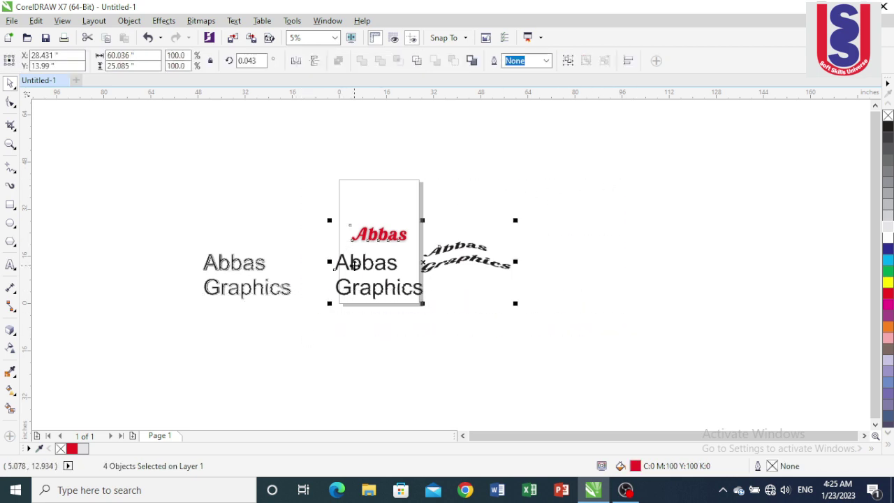
{"action": "left_click_drag", "start_coordinate": [355, 292], "coordinate": [550, 292]}
{"action": "scroll", "coordinate": [329, 229], "scroll_direction": "up", "scroll_amount": 2}
{"action": "scroll", "coordinate": [379, 245], "scroll_direction": "down", "scroll_amount": 1}
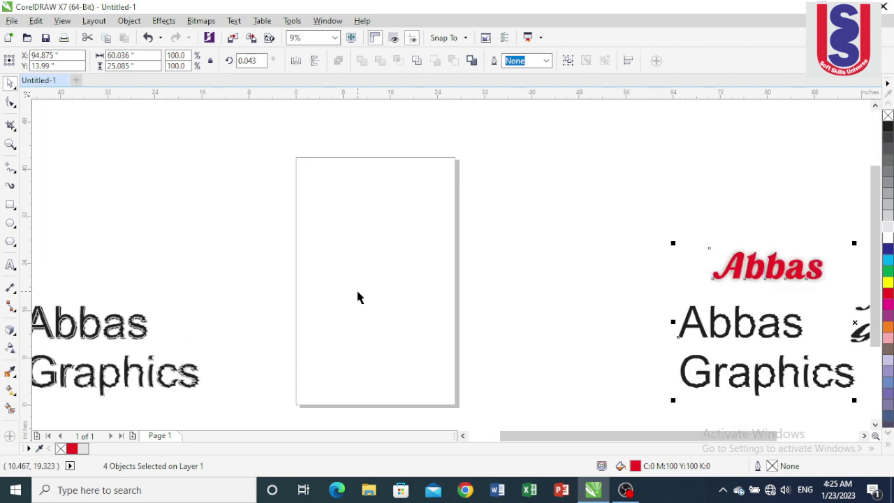
{"action": "scroll", "coordinate": [364, 252], "scroll_direction": "down", "scroll_amount": 1}
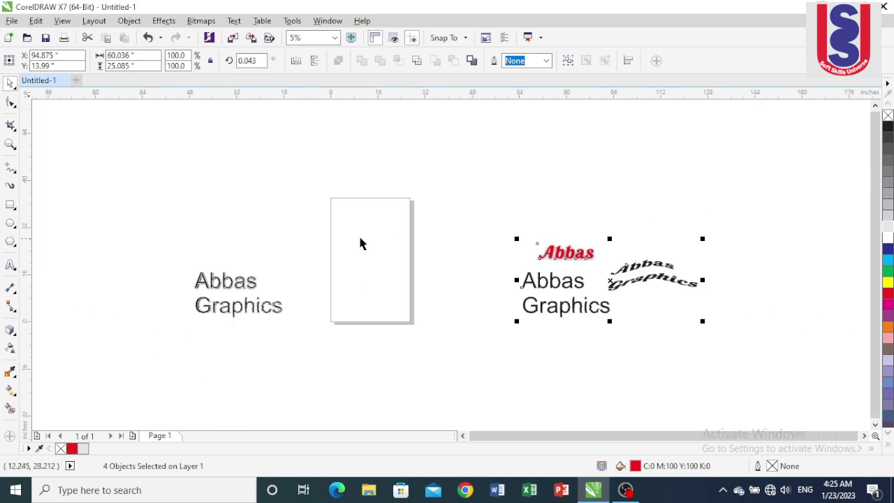
Add a page-sized rectangle and shorten it equally from above and below into a nearly square frame centred on the page.
{"action": "double_click", "coordinate": [9, 203]}
{"action": "left_click", "coordinate": [314, 201]}
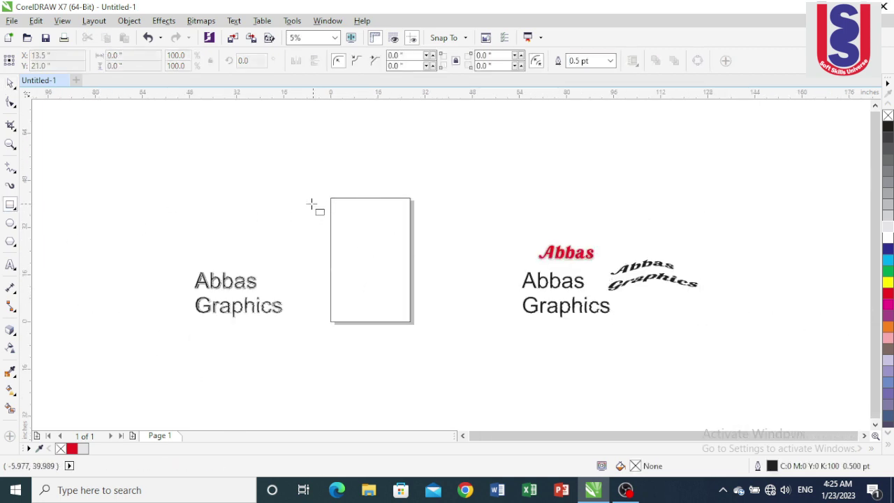
{"action": "left_click", "coordinate": [10, 82]}
{"action": "scroll", "coordinate": [363, 201], "scroll_direction": "up", "scroll_amount": 1}
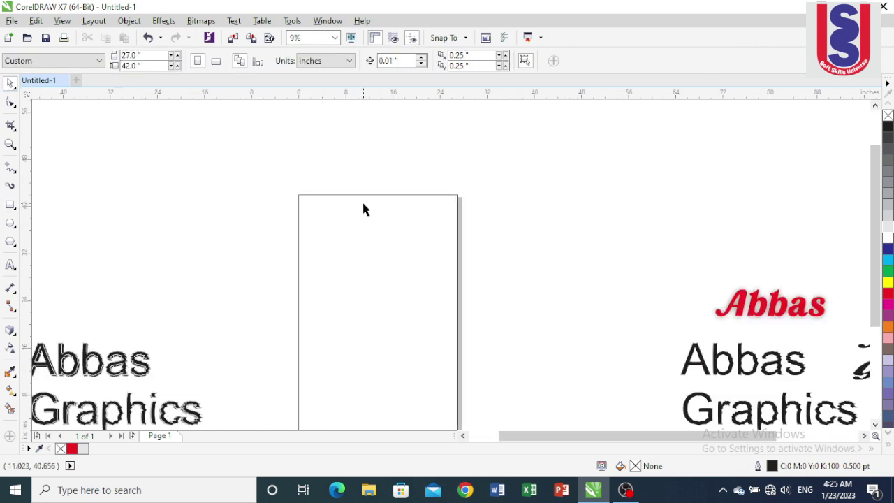
{"action": "left_click_drag", "start_coordinate": [362, 208], "coordinate": [376, 231]}
{"action": "left_click", "coordinate": [444, 212]}
{"action": "scroll", "coordinate": [444, 209], "scroll_direction": "down", "scroll_amount": 1}
{"action": "scroll", "coordinate": [419, 245], "scroll_direction": "up", "scroll_amount": 1}
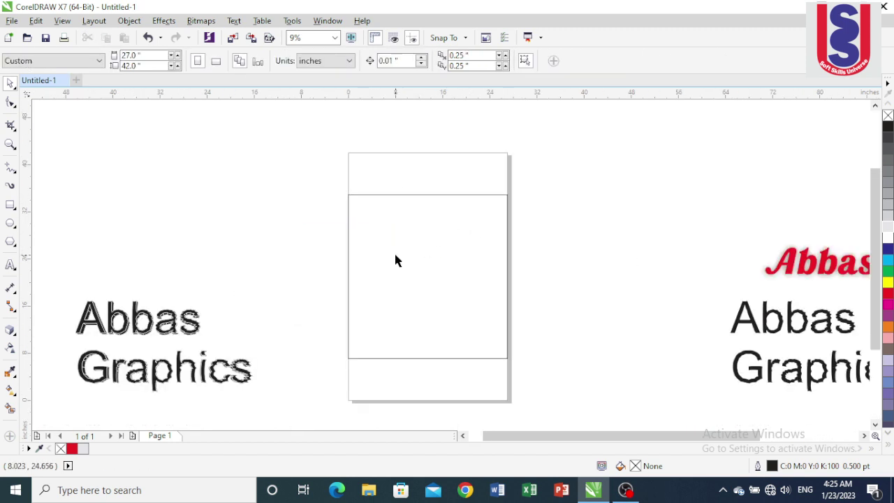
Centre the red shadowed text on the page at X 13.5, Y 21.0 inches, enlarge it slightly about its centre, and deselect it.
{"action": "left_click_drag", "start_coordinate": [774, 285], "coordinate": [398, 283]}
{"action": "scroll", "coordinate": [376, 290], "scroll_direction": "up", "scroll_amount": 1}
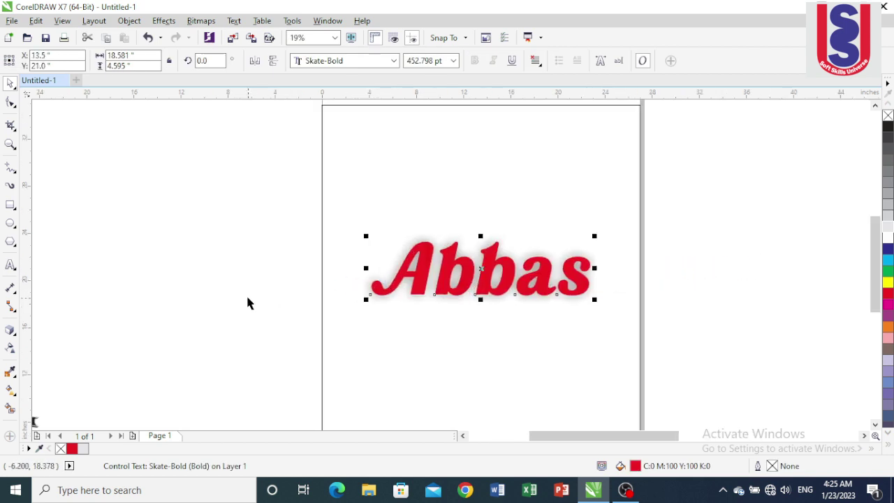
{"action": "left_click", "coordinate": [246, 293]}
{"action": "left_click", "coordinate": [374, 297]}
{"action": "left_click_drag", "start_coordinate": [369, 303], "coordinate": [361, 307]}
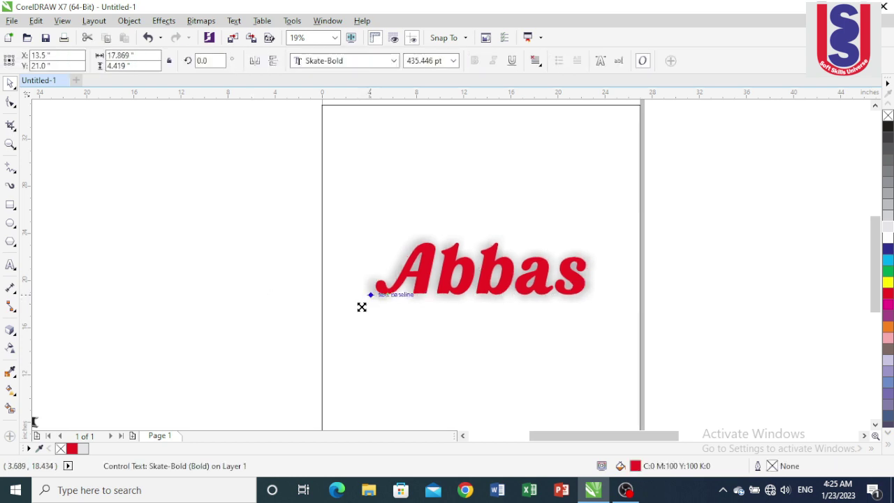
{"action": "left_click", "coordinate": [209, 288]}
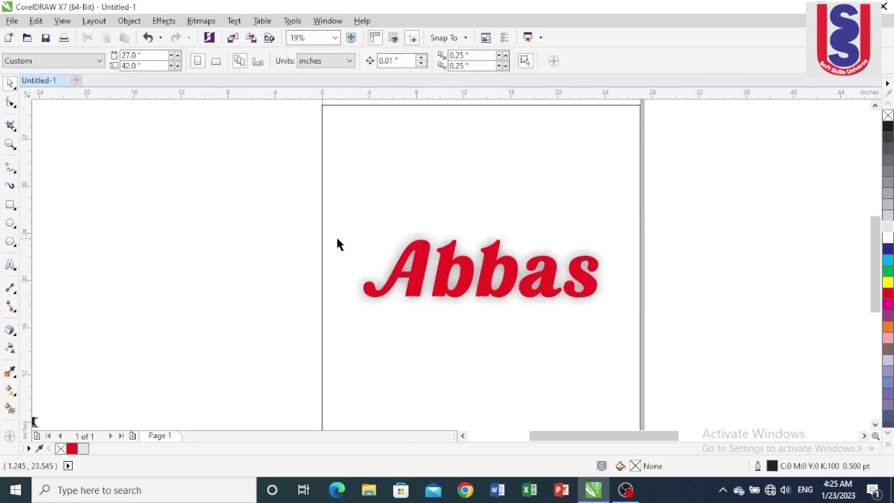
Apply uniform transparency to the red text on the page, trying 75 and settling on 50, and deselect it.
{"action": "scroll", "coordinate": [339, 241], "scroll_direction": "down", "scroll_amount": 1}
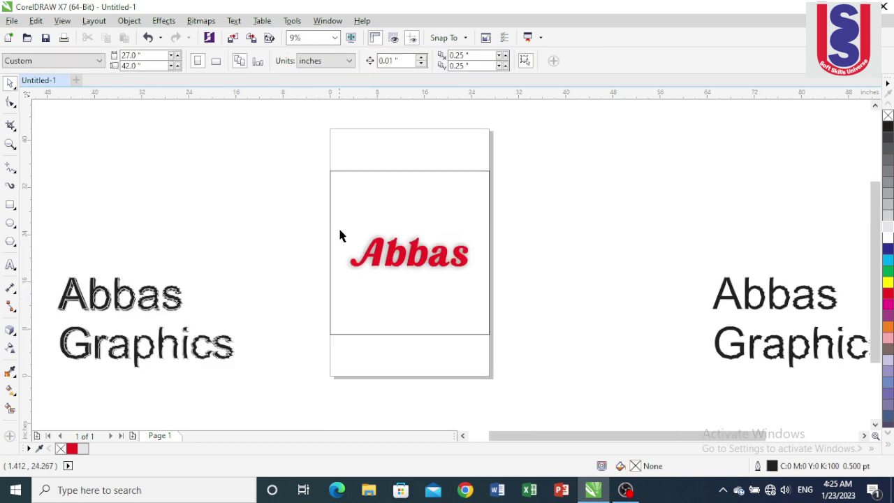
{"action": "left_click", "coordinate": [11, 347]}
{"action": "scroll", "coordinate": [377, 284], "scroll_direction": "up", "scroll_amount": 2}
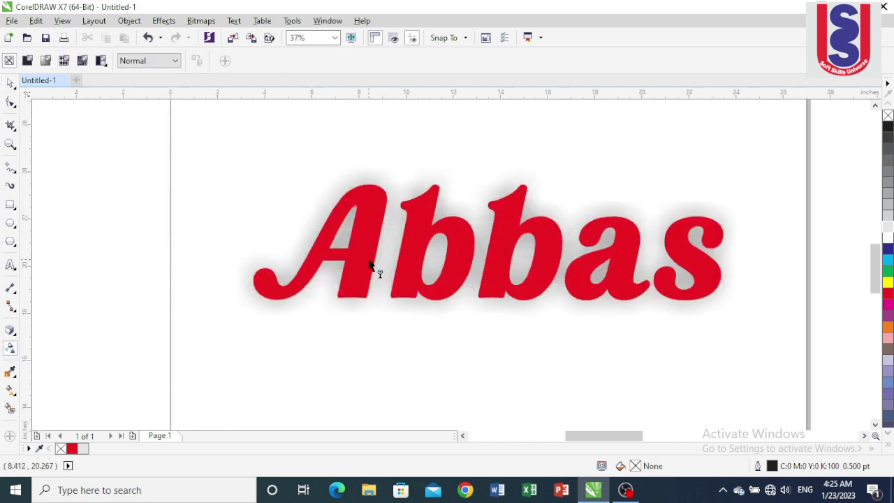
{"action": "left_click", "coordinate": [375, 275]}
{"action": "scroll", "coordinate": [415, 293], "scroll_direction": "down", "scroll_amount": 1}
{"action": "left_click", "coordinate": [444, 304]}
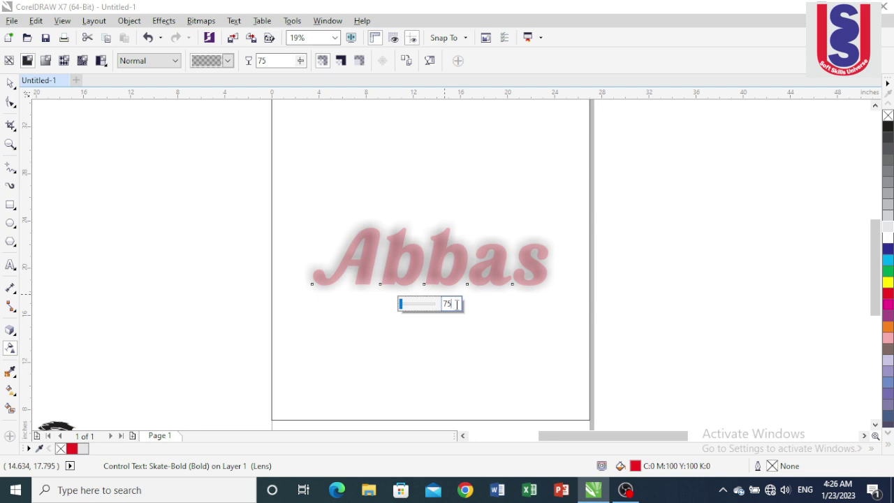
{"action": "type", "text": "5"}
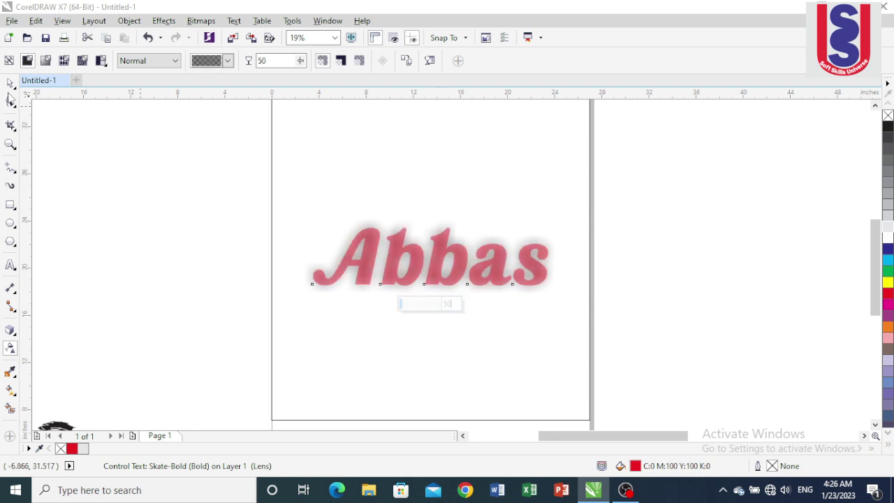
{"action": "left_click", "coordinate": [10, 84]}
{"action": "left_click", "coordinate": [170, 221]}
{"action": "scroll", "coordinate": [256, 271], "scroll_direction": "down", "scroll_amount": 3}
{"action": "scroll", "coordinate": [257, 271], "scroll_direction": "up", "scroll_amount": 2}
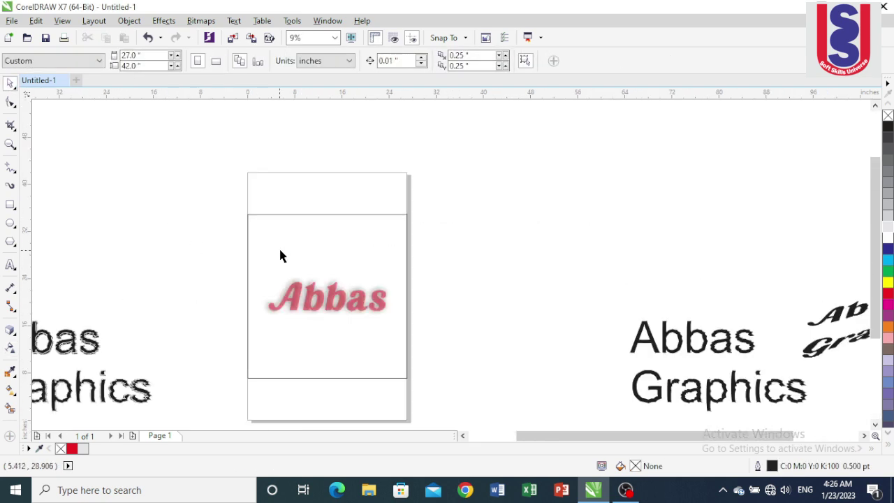
Move the red transparent text off the page to the upper left, to about X -24.2, Y 36.3 inches.
{"action": "left_click", "coordinate": [330, 311]}
{"action": "scroll", "coordinate": [306, 305], "scroll_direction": "up", "scroll_amount": 3}
{"action": "scroll", "coordinate": [306, 305], "scroll_direction": "down", "scroll_amount": 2}
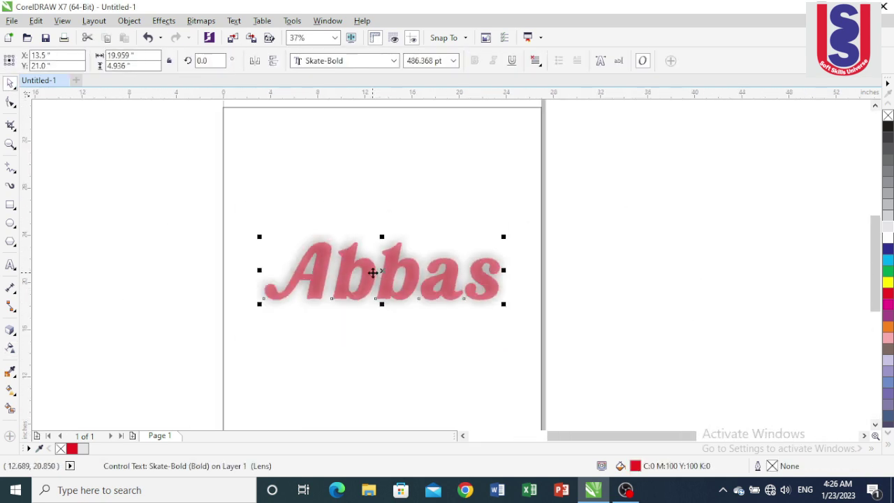
{"action": "left_click", "coordinate": [635, 289]}
{"action": "scroll", "coordinate": [433, 267], "scroll_direction": "down", "scroll_amount": 2}
{"action": "left_click_drag", "start_coordinate": [433, 267], "coordinate": [211, 175]}
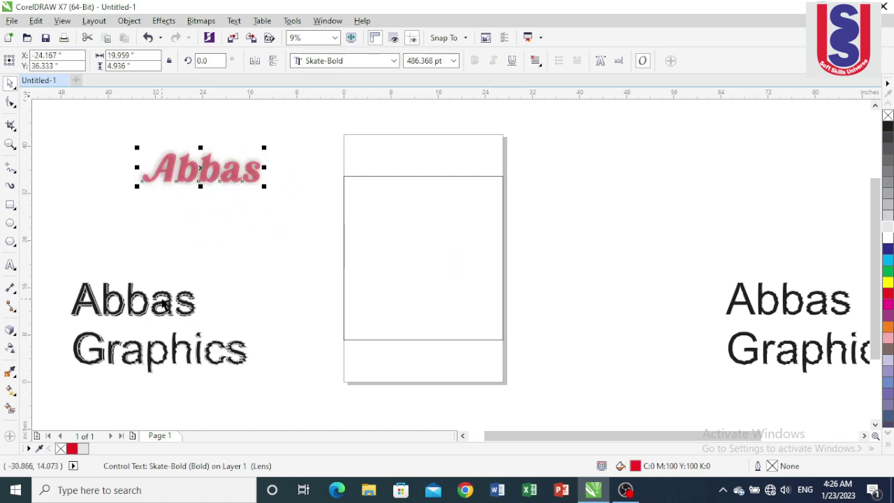
Move the extruded two-line text onto the page, shrink it proportionally to about 23.15 inches wide, and centre it on the page.
{"action": "left_click_drag", "start_coordinate": [162, 303], "coordinate": [352, 255]}
{"action": "left_click_drag", "start_coordinate": [202, 300], "coordinate": [471, 244]}
{"action": "scroll", "coordinate": [471, 244], "scroll_direction": "up", "scroll_amount": 2}
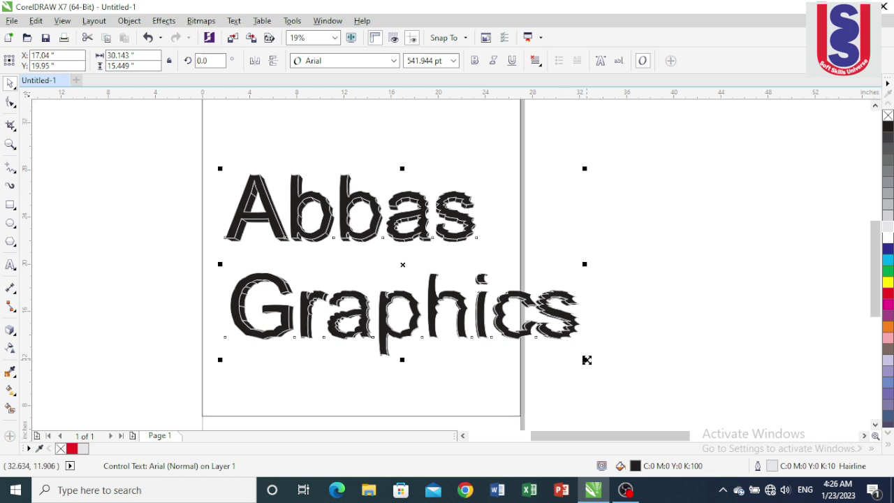
{"action": "left_click_drag", "start_coordinate": [586, 359], "coordinate": [501, 315]}
{"action": "left_click", "coordinate": [607, 331]}
{"action": "scroll", "coordinate": [328, 273], "scroll_direction": "down", "scroll_amount": 2}
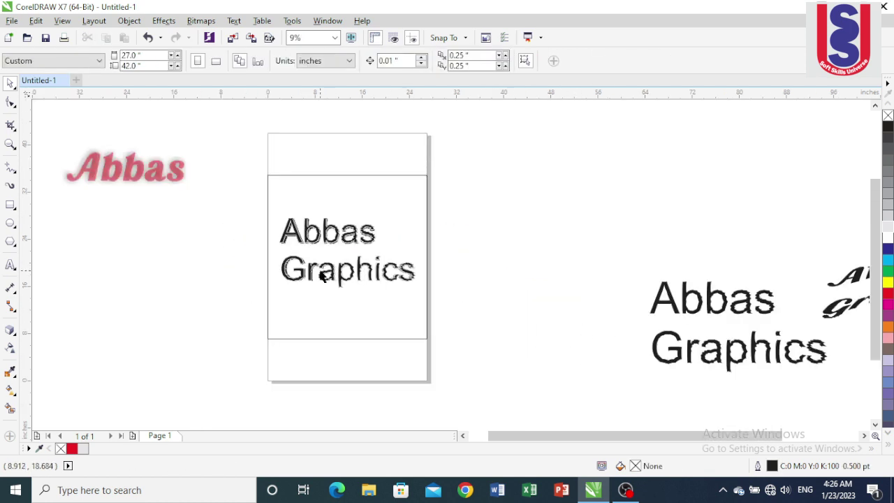
{"action": "left_click", "coordinate": [322, 272]}
{"action": "key", "text": "p"}
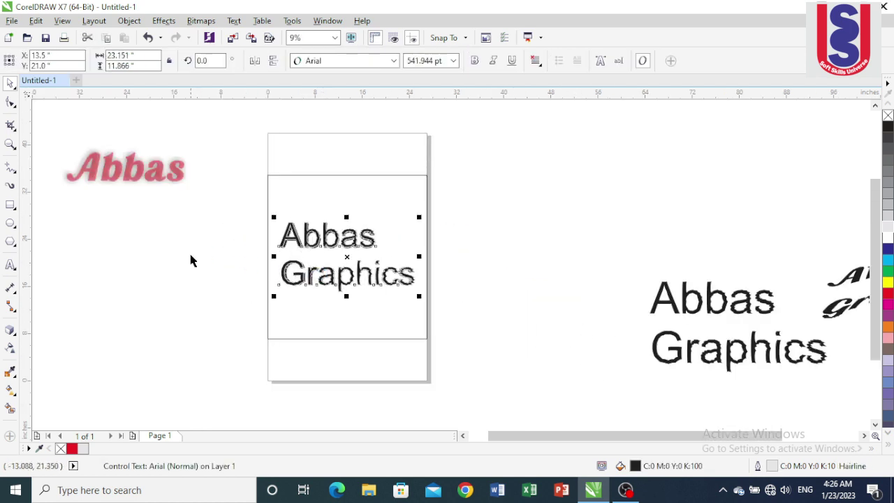
Apply uniform transparency to the extruded text, trying 70 and settling on 80, and deselect it.
{"action": "left_click", "coordinate": [9, 347]}
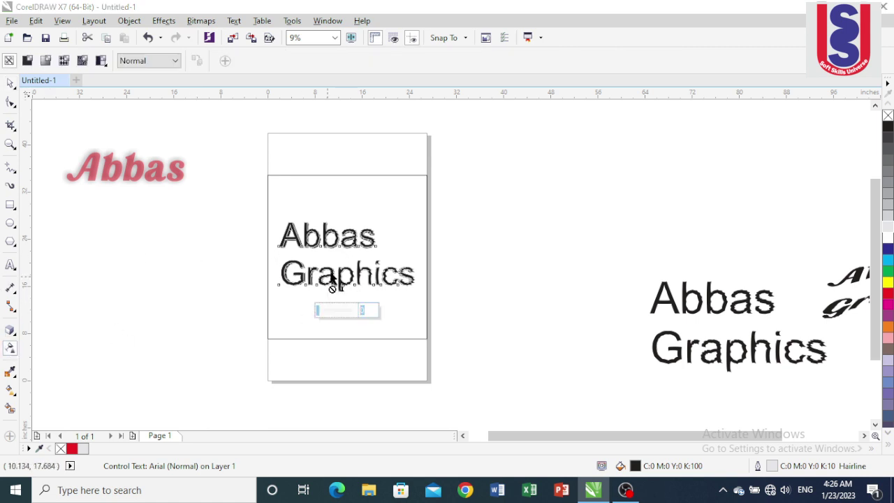
{"action": "type", "text": "50"}
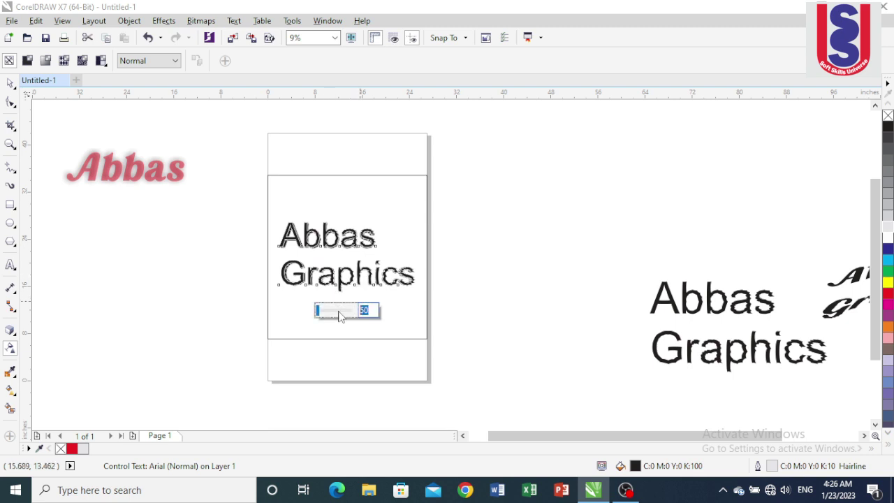
{"action": "type", "text": "70"}
{"action": "key", "text": "Return"}
{"action": "scroll", "coordinate": [335, 275], "scroll_direction": "up", "scroll_amount": 3}
{"action": "scroll", "coordinate": [335, 276], "scroll_direction": "down", "scroll_amount": 1}
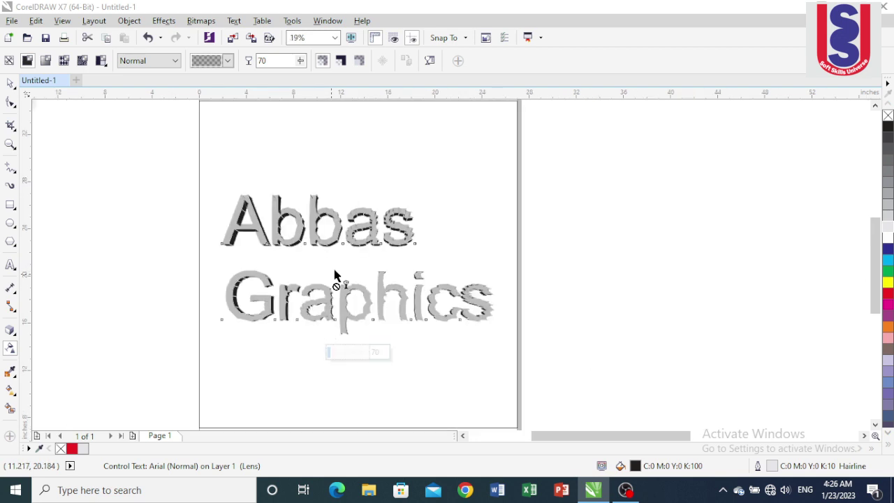
{"action": "left_click", "coordinate": [370, 351]}
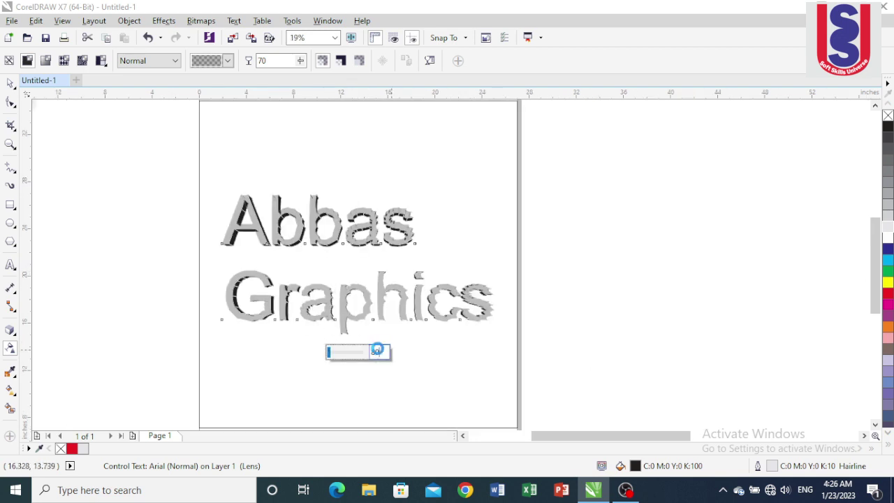
{"action": "scroll", "coordinate": [373, 293], "scroll_direction": "down", "scroll_amount": 1}
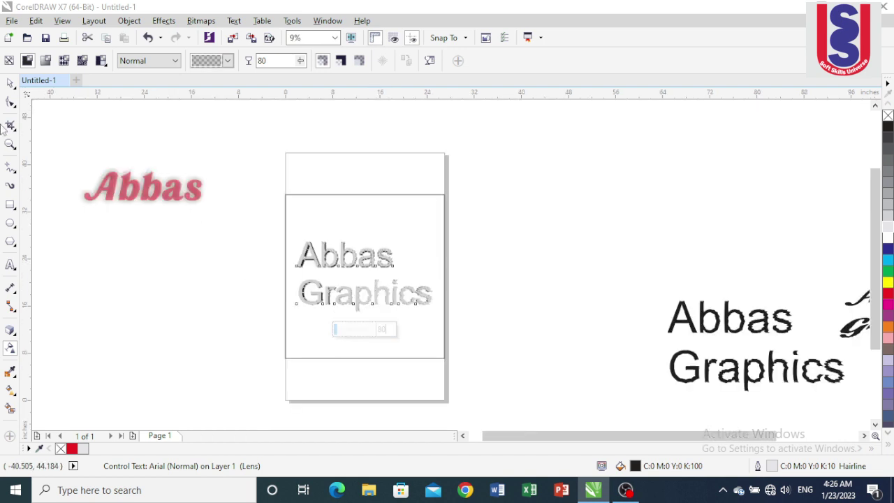
{"action": "left_click", "coordinate": [10, 83]}
Examine the transparent extruded text on the page up close and compare it with its look from a distance.
{"action": "scroll", "coordinate": [536, 328], "scroll_direction": "up", "scroll_amount": 4}
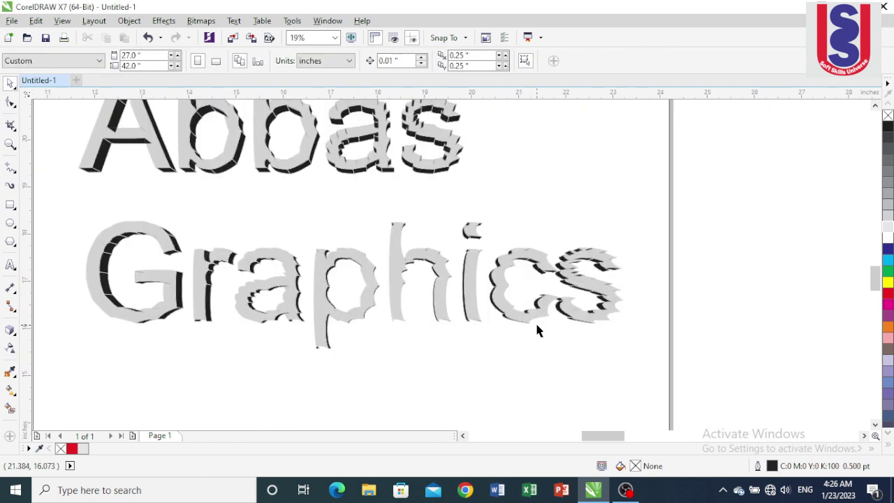
{"action": "scroll", "coordinate": [538, 328], "scroll_direction": "down", "scroll_amount": 1}
{"action": "scroll", "coordinate": [537, 328], "scroll_direction": "down", "scroll_amount": 2}
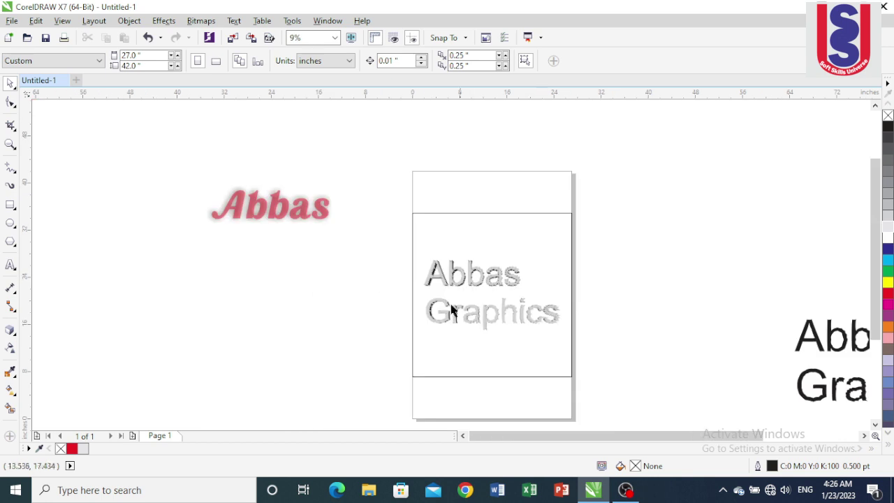
{"action": "scroll", "coordinate": [354, 271], "scroll_direction": "down", "scroll_amount": 2}
{"action": "scroll", "coordinate": [405, 276], "scroll_direction": "up", "scroll_amount": 1}
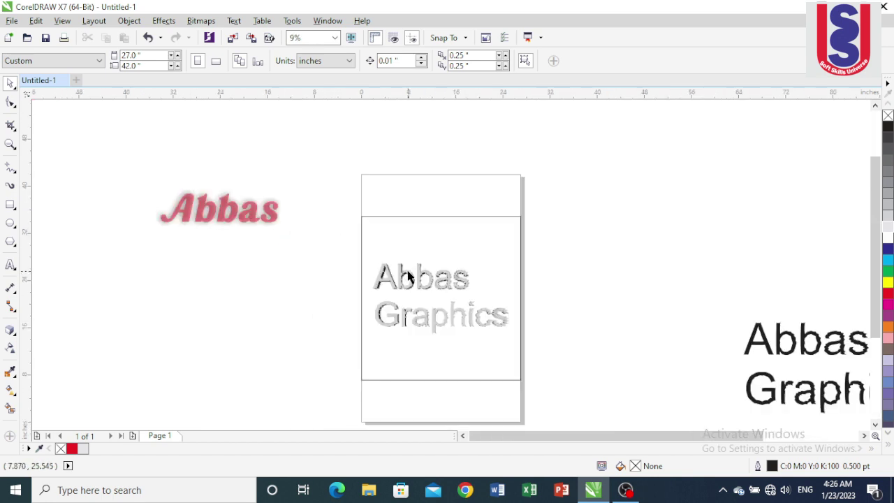
{"action": "scroll", "coordinate": [415, 279], "scroll_direction": "down", "scroll_amount": 1}
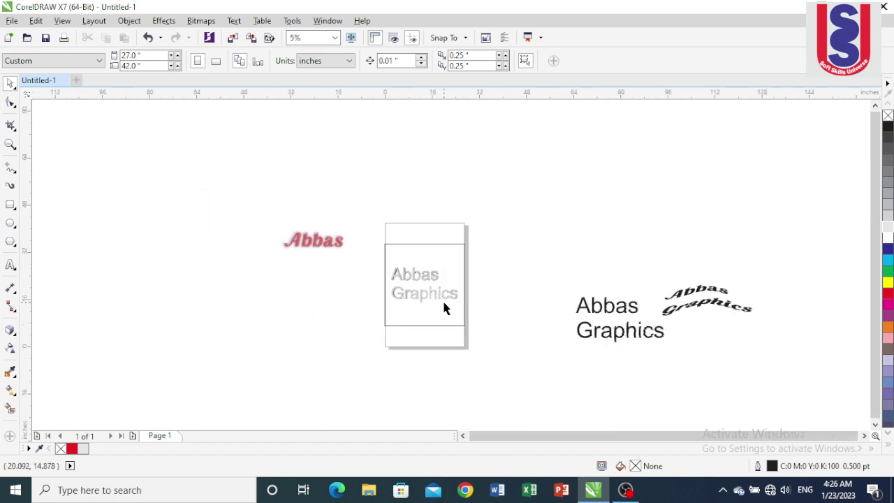
{"action": "scroll", "coordinate": [444, 307], "scroll_direction": "up", "scroll_amount": 2}
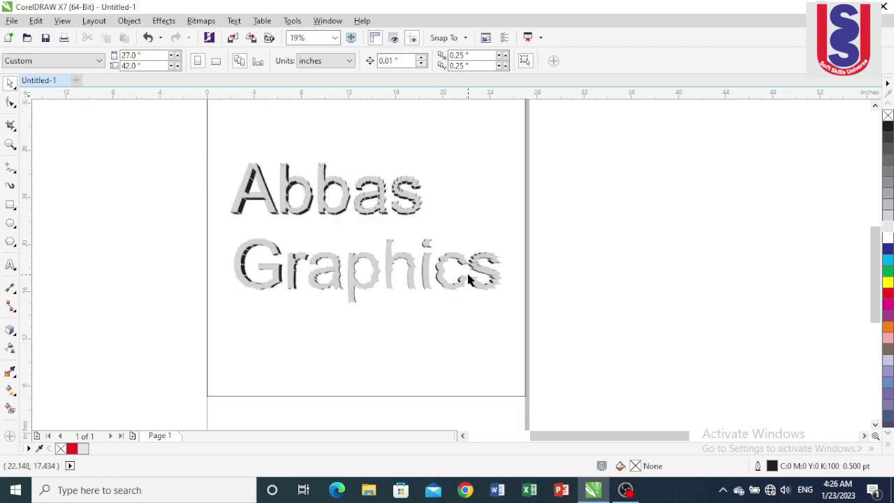
{"action": "scroll", "coordinate": [469, 278], "scroll_direction": "down", "scroll_amount": 2}
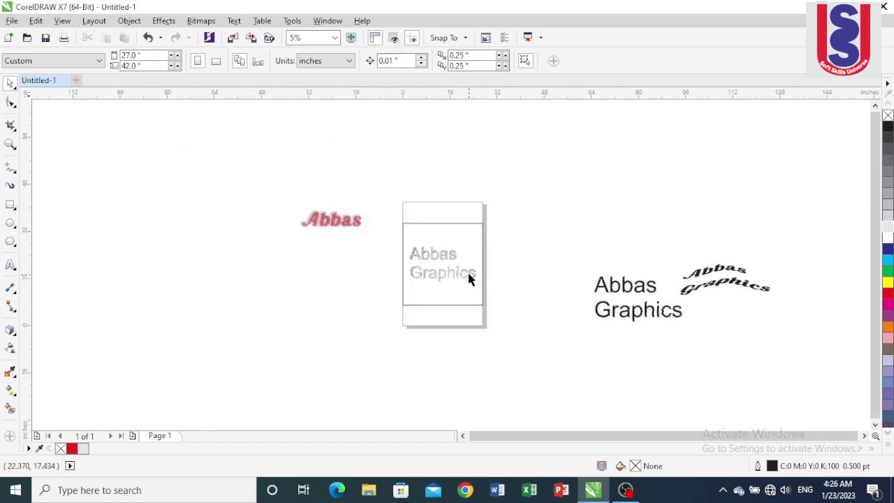
{"action": "left_click", "coordinate": [10, 349]}
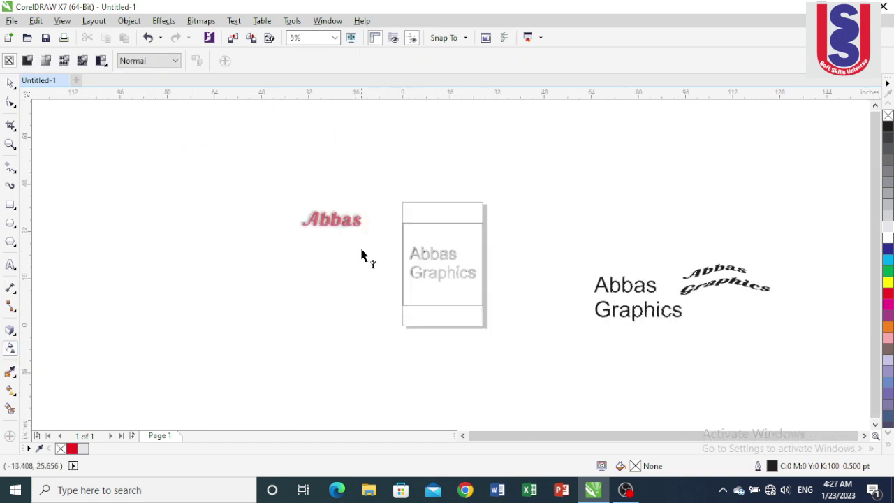
{"action": "scroll", "coordinate": [649, 318], "scroll_direction": "up", "scroll_amount": 3}
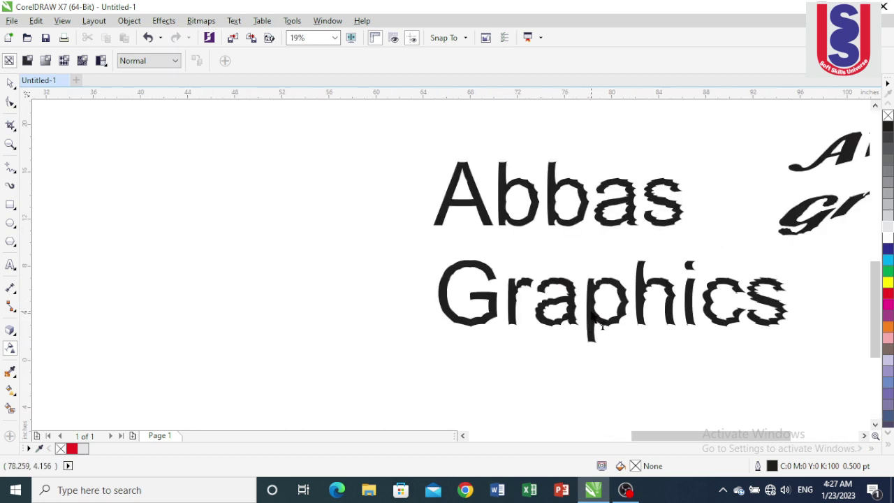
{"action": "scroll", "coordinate": [593, 318], "scroll_direction": "up", "scroll_amount": 2}
{"action": "scroll", "coordinate": [471, 319], "scroll_direction": "down", "scroll_amount": 2}
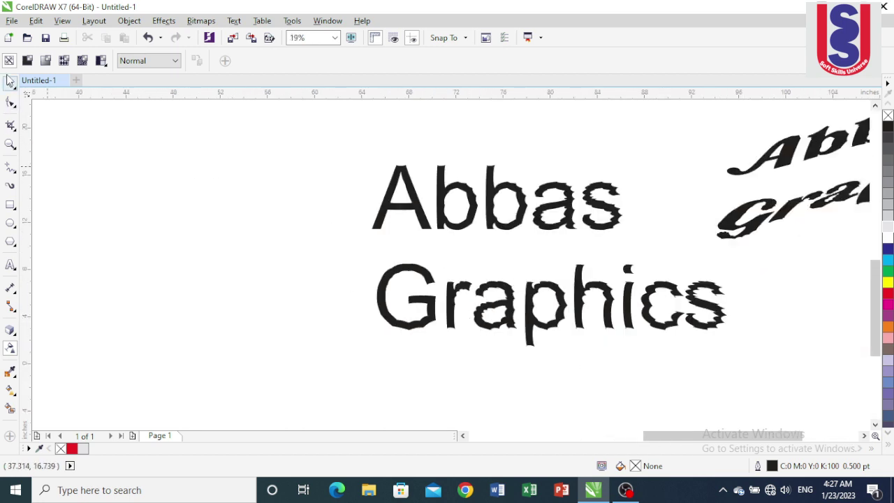
{"action": "left_click", "coordinate": [9, 84]}
{"action": "scroll", "coordinate": [447, 317], "scroll_direction": "down", "scroll_amount": 5}
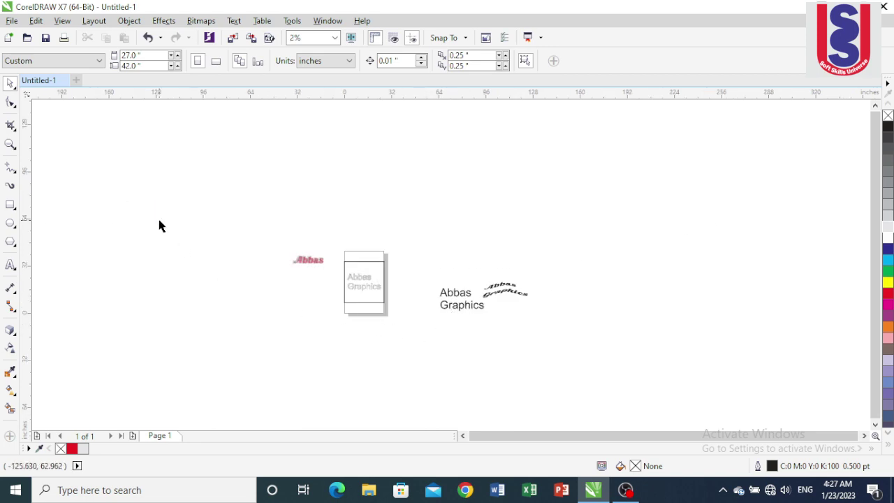
Switch to File Explorer and bring the photo "WhatsApp Image 2022-08-29 at 2.15.06 AM" from the Pictures folder into the CorelDRAW drawing.
{"action": "left_click", "coordinate": [369, 489]}
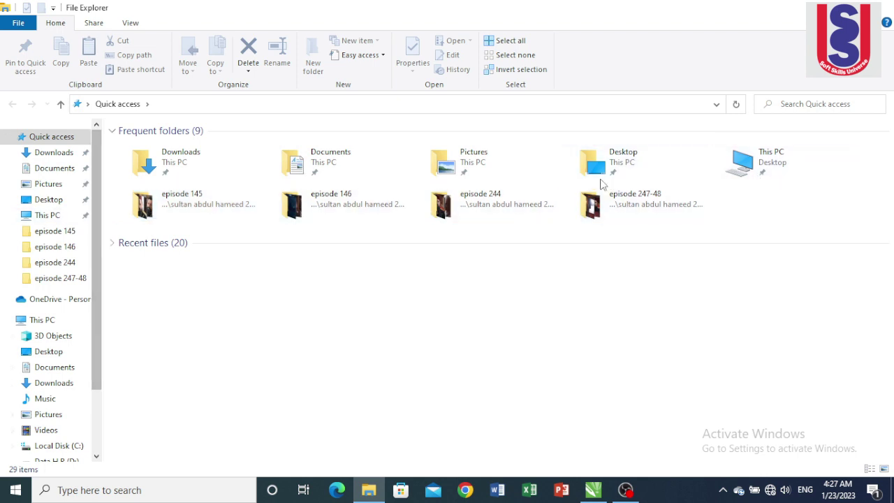
{"action": "double_click", "coordinate": [503, 156]}
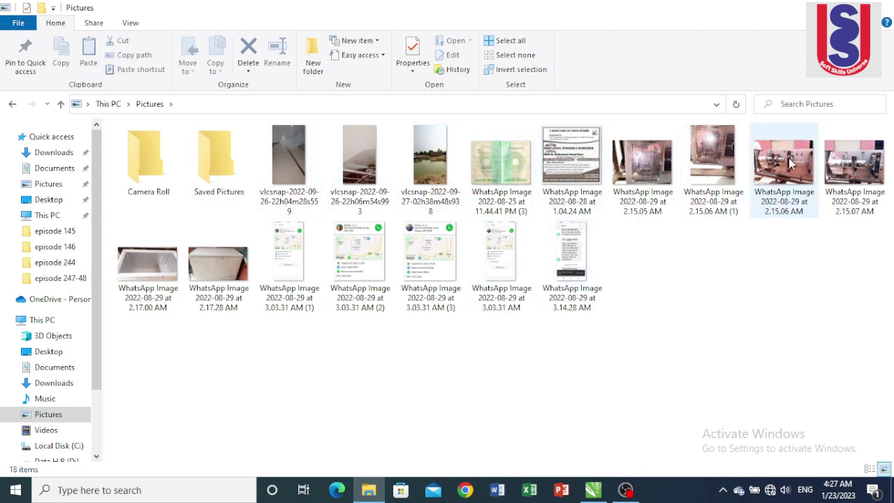
{"action": "left_click_drag", "start_coordinate": [789, 165], "coordinate": [411, 236]}
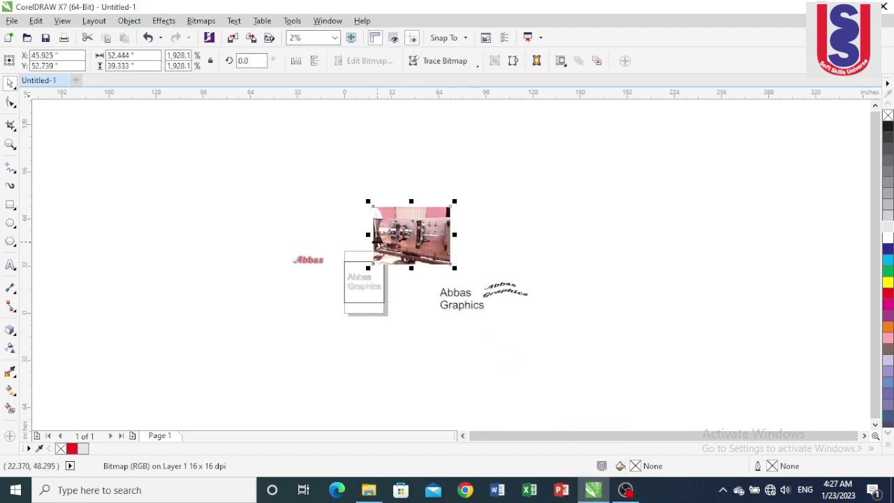
Move the imported machine photo up and right until it clears the page, at about X 55.9, Y 59.9 inches.
{"action": "scroll", "coordinate": [337, 286], "scroll_direction": "up", "scroll_amount": 3}
{"action": "scroll", "coordinate": [337, 286], "scroll_direction": "down", "scroll_amount": 1}
{"action": "scroll", "coordinate": [337, 286], "scroll_direction": "down", "scroll_amount": 1}
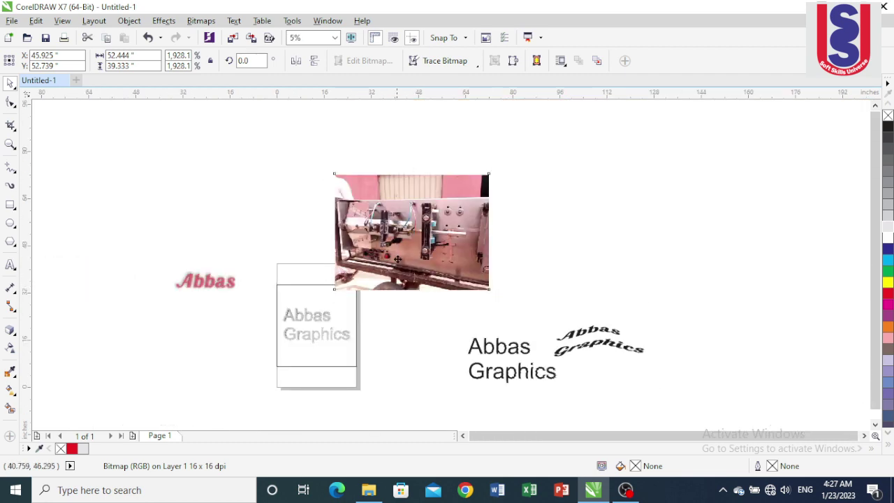
{"action": "left_click_drag", "start_coordinate": [335, 289], "coordinate": [334, 320]}
{"action": "scroll", "coordinate": [338, 311], "scroll_direction": "up", "scroll_amount": 1}
{"action": "scroll", "coordinate": [342, 309], "scroll_direction": "down", "scroll_amount": 1}
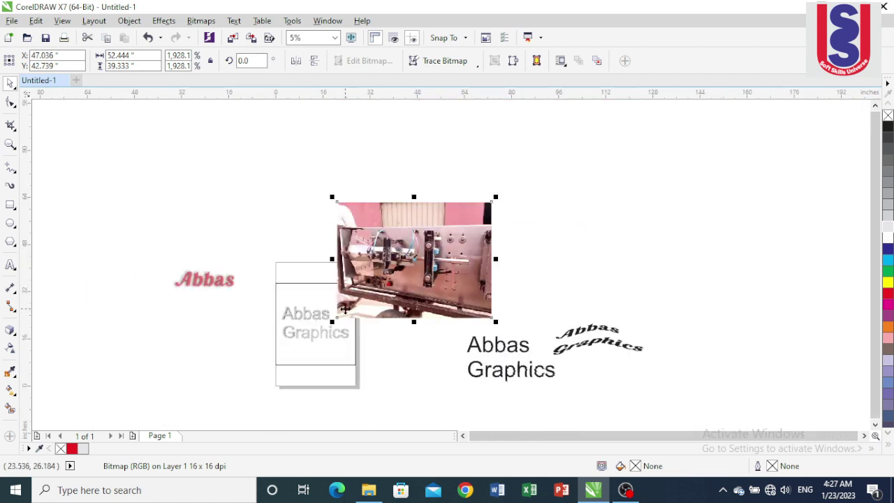
{"action": "left_click_drag", "start_coordinate": [414, 278], "coordinate": [440, 227]}
{"action": "scroll", "coordinate": [469, 178], "scroll_direction": "up", "scroll_amount": 1}
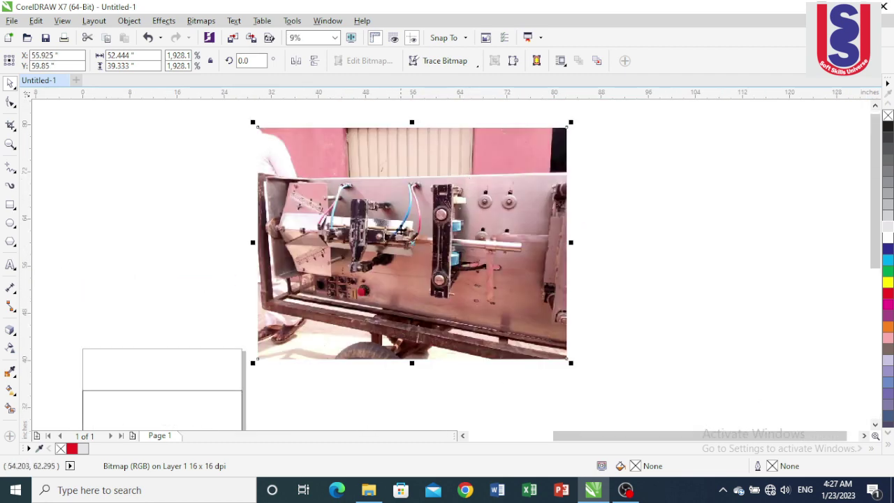
Apply a diagonal linear transparency at about -137.2° to the photo so its lower left fades out, and deselect it.
{"action": "left_click", "coordinate": [10, 347]}
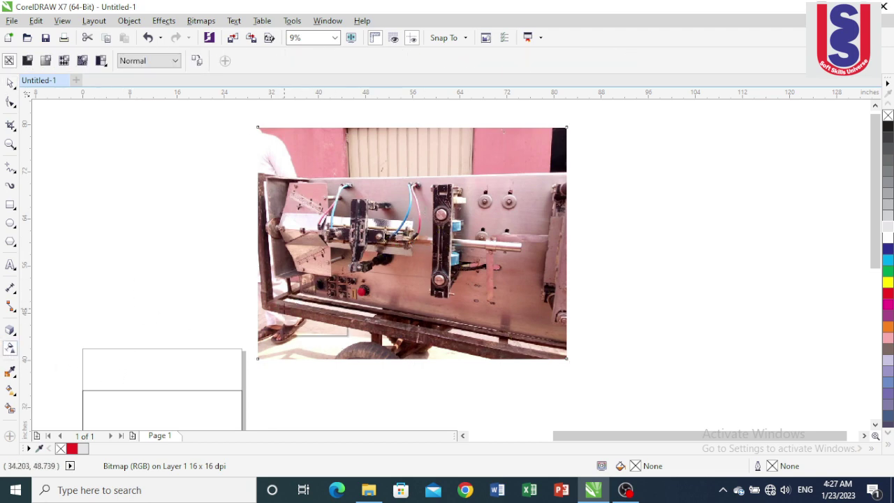
{"action": "left_click_drag", "start_coordinate": [289, 302], "coordinate": [354, 260]}
{"action": "left_click_drag", "start_coordinate": [422, 210], "coordinate": [463, 183]}
{"action": "left_click", "coordinate": [10, 82]}
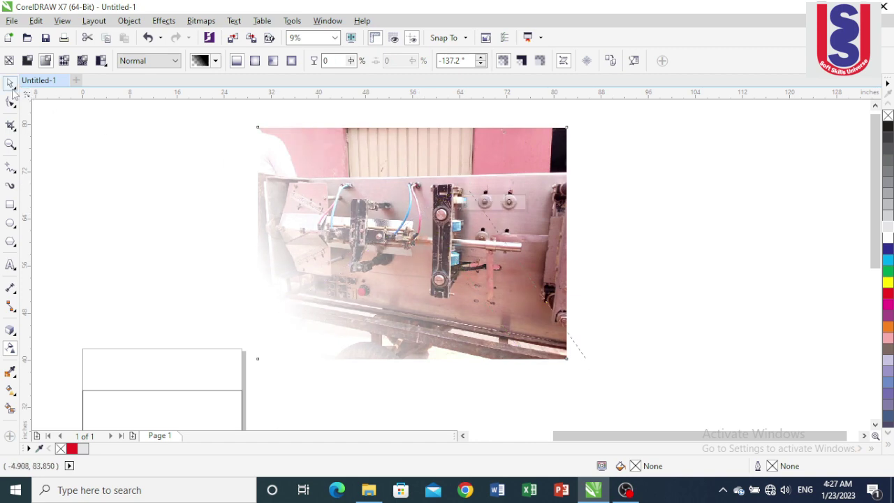
{"action": "left_click", "coordinate": [139, 265]}
Try the faded photo over the page corner, place it beside the page at about X 62.7, Y 49.7 inches, and deselect it.
{"action": "left_click", "coordinate": [305, 209]}
{"action": "scroll", "coordinate": [305, 210], "scroll_direction": "down", "scroll_amount": 1}
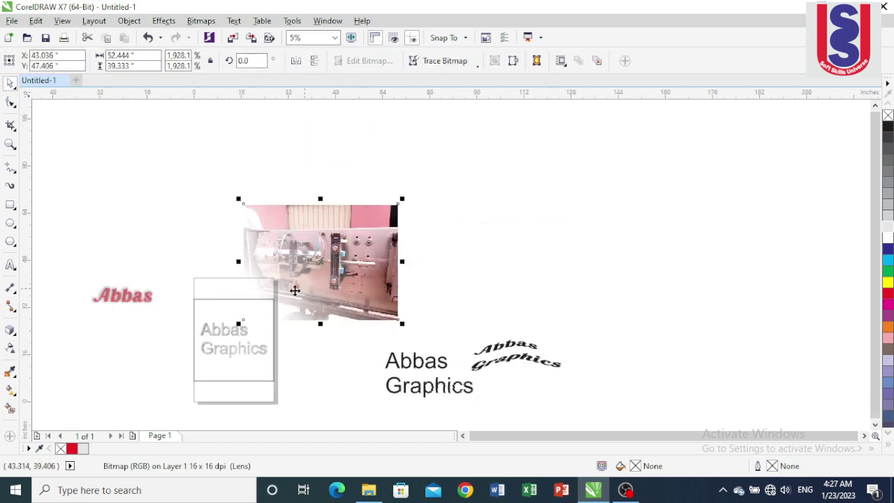
{"action": "scroll", "coordinate": [259, 301], "scroll_direction": "up", "scroll_amount": 2}
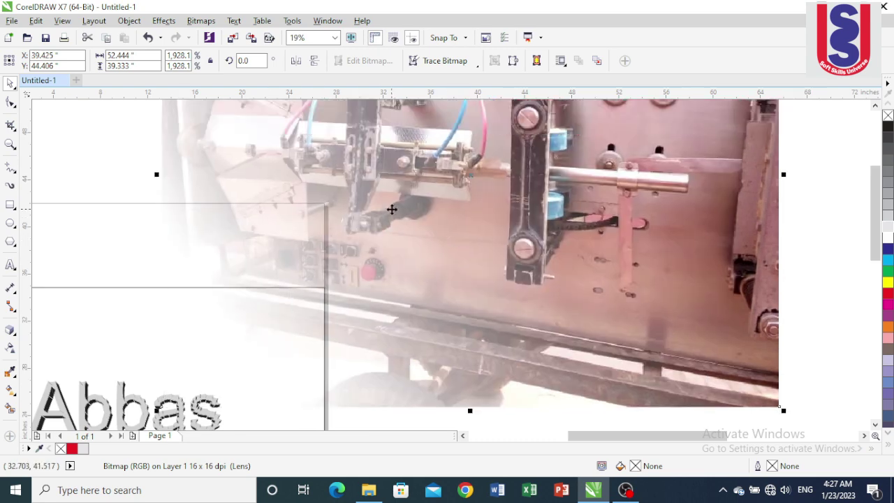
{"action": "scroll", "coordinate": [391, 210], "scroll_direction": "down", "scroll_amount": 2}
{"action": "left_click_drag", "start_coordinate": [392, 209], "coordinate": [462, 200]}
{"action": "scroll", "coordinate": [399, 129], "scroll_direction": "up", "scroll_amount": 1}
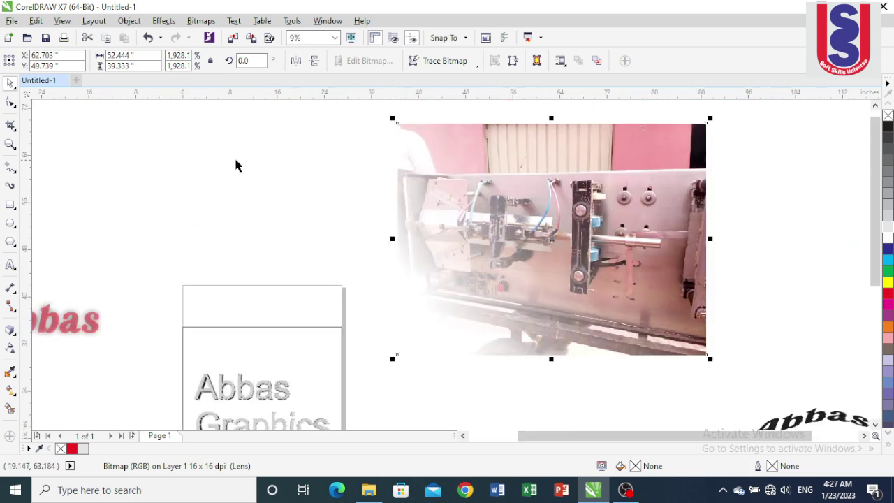
{"action": "left_click", "coordinate": [217, 166]}
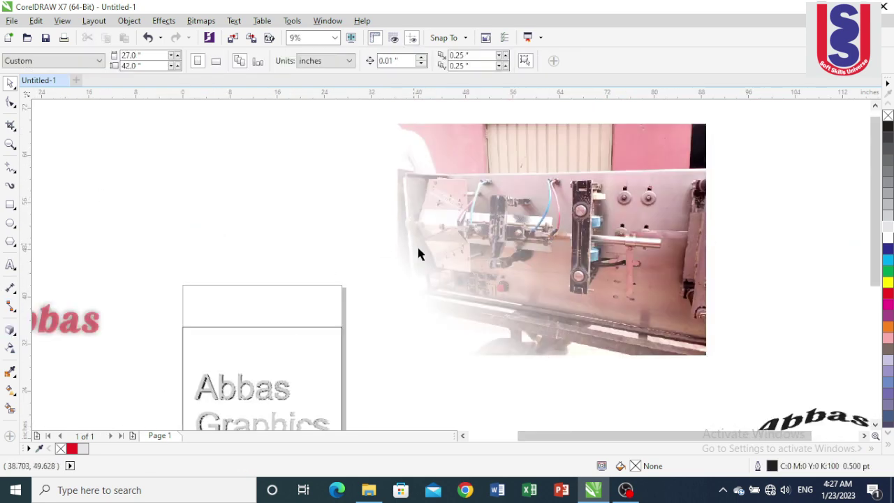
Turn the photo's linear transparency nearly horizontal, at about -179.2°, so that the photo fades out toward its left edge.
{"action": "left_click", "coordinate": [11, 351]}
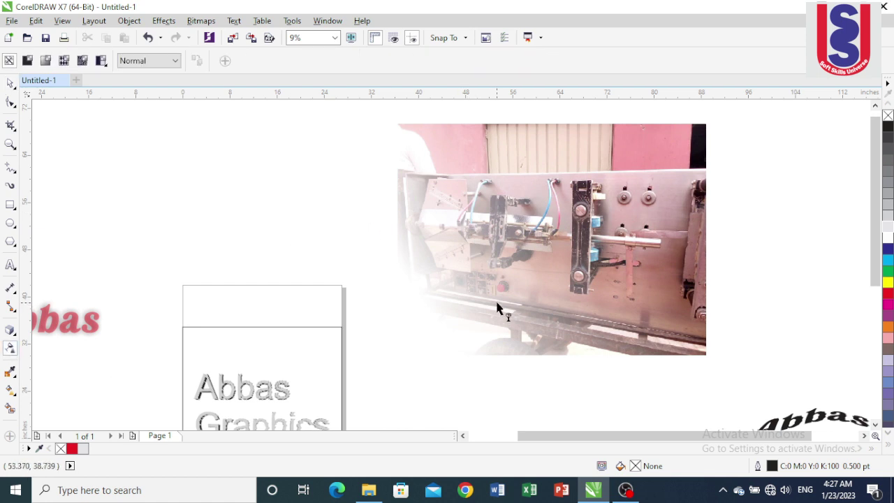
{"action": "left_click", "coordinate": [501, 309]}
{"action": "left_click_drag", "start_coordinate": [422, 303], "coordinate": [411, 181]}
{"action": "scroll", "coordinate": [524, 184], "scroll_direction": "up", "scroll_amount": 2}
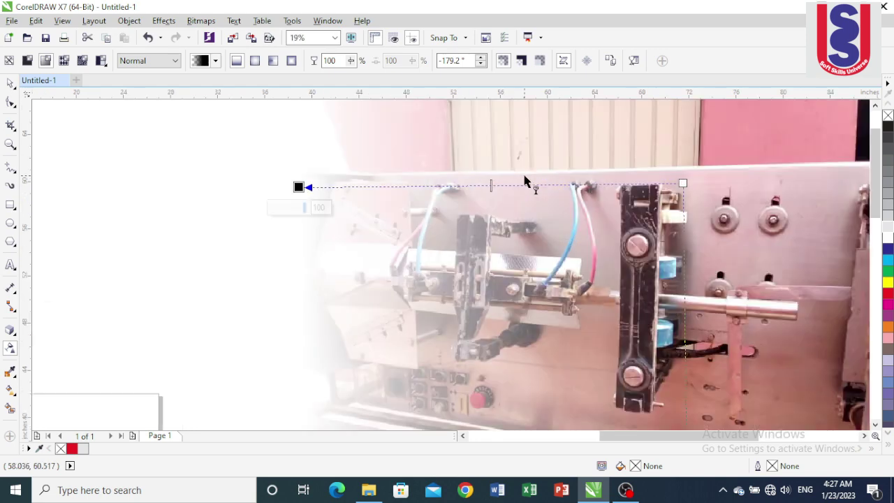
{"action": "scroll", "coordinate": [483, 285], "scroll_direction": "down", "scroll_amount": 2}
{"action": "scroll", "coordinate": [429, 226], "scroll_direction": "up", "scroll_amount": 2}
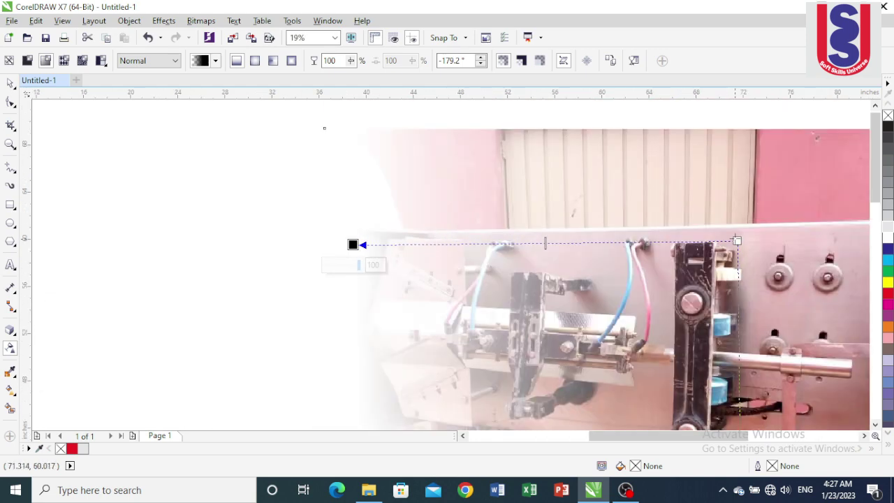
Shift both ends of the photo's linear transparency further right, at about 178.8°, so the left-hand fade covers more of the picture.
{"action": "left_click_drag", "start_coordinate": [736, 241], "coordinate": [799, 243]}
{"action": "scroll", "coordinate": [379, 239], "scroll_direction": "down", "scroll_amount": 2}
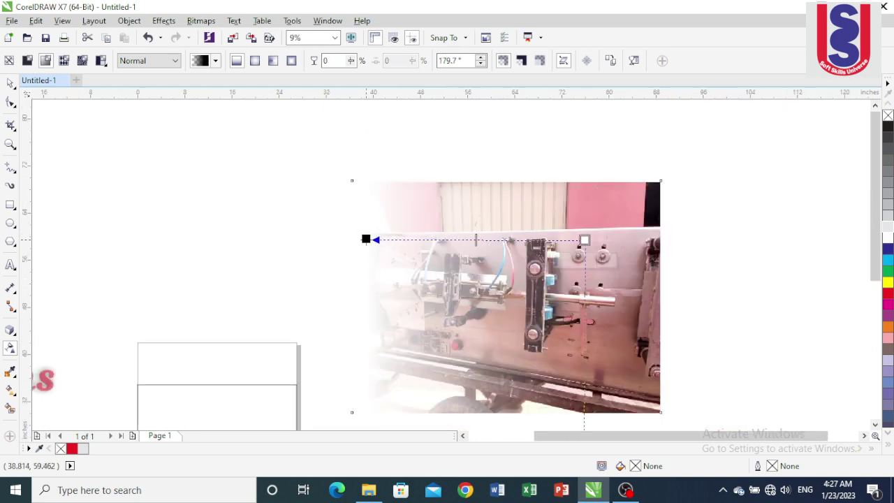
{"action": "left_click_drag", "start_coordinate": [367, 240], "coordinate": [419, 239]}
{"action": "scroll", "coordinate": [452, 213], "scroll_direction": "up", "scroll_amount": 2}
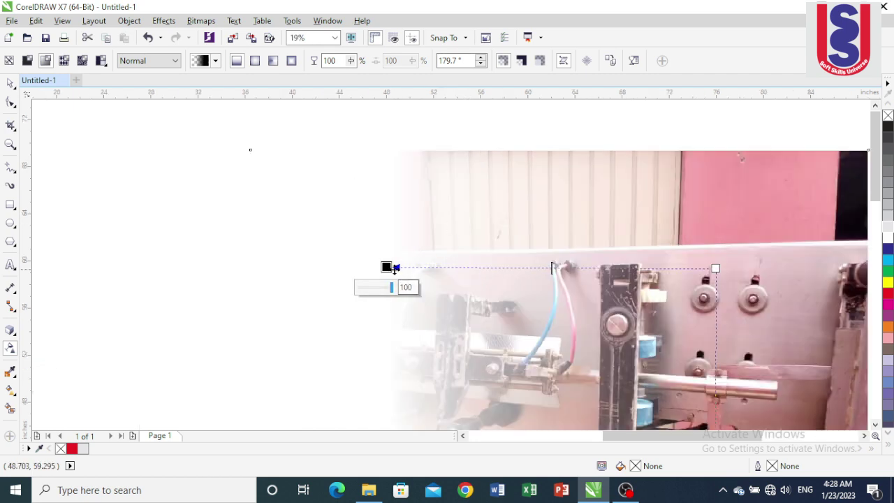
{"action": "left_click_drag", "start_coordinate": [393, 267], "coordinate": [396, 263]}
{"action": "scroll", "coordinate": [396, 262], "scroll_direction": "down", "scroll_amount": 2}
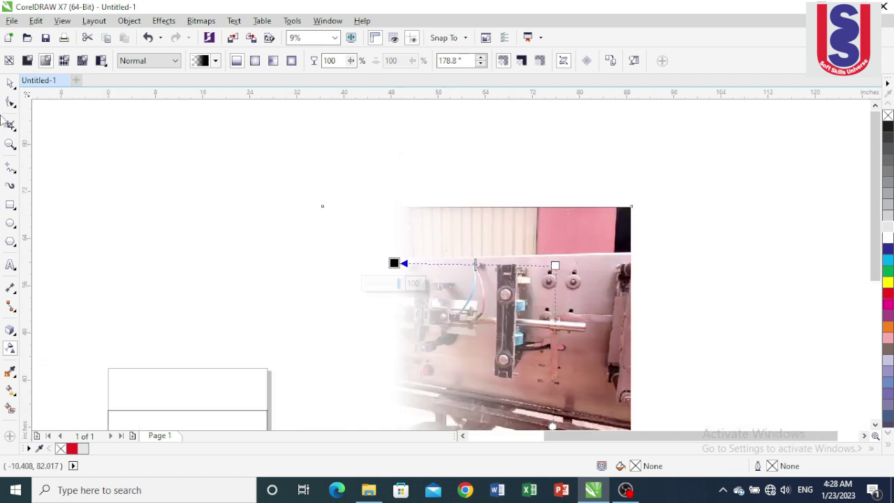
Make a horizontally mirrored copy of the faded photo on its left and overlap the two faded edges, with the copy at about X 39.4 inches.
{"action": "left_click", "coordinate": [9, 84]}
{"action": "scroll", "coordinate": [467, 152], "scroll_direction": "down", "scroll_amount": 2}
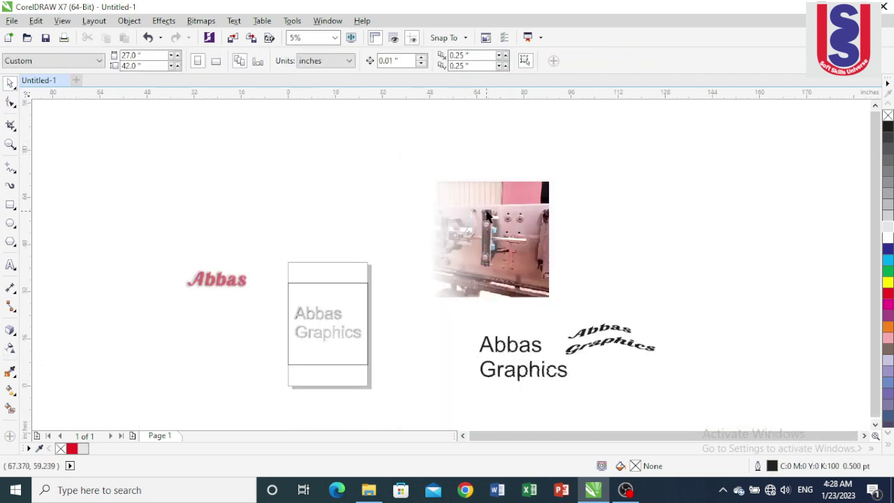
{"action": "left_click_drag", "start_coordinate": [553, 238], "coordinate": [370, 244]}
{"action": "scroll", "coordinate": [370, 244], "scroll_direction": "up", "scroll_amount": 2}
{"action": "left_click_drag", "start_coordinate": [294, 238], "coordinate": [393, 242]}
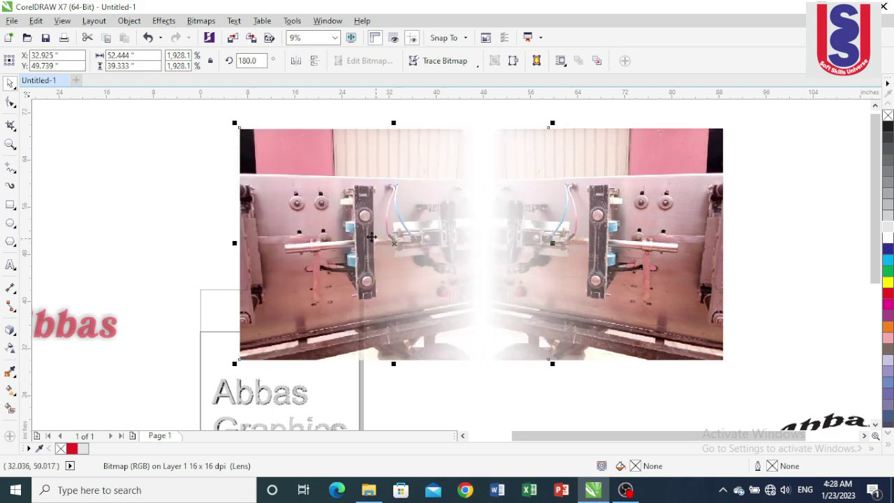
{"action": "scroll", "coordinate": [323, 191], "scroll_direction": "down", "scroll_amount": 2}
{"action": "key", "text": "Escape"}
{"action": "left_click", "coordinate": [351, 187]}
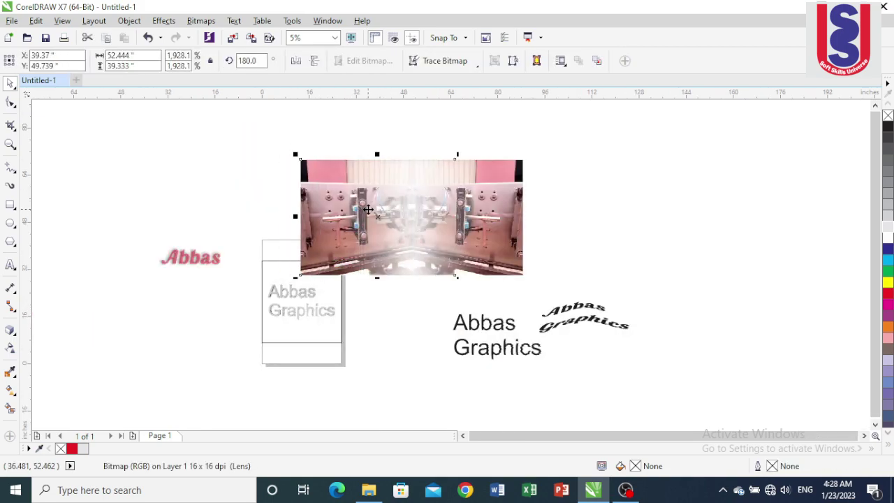
Shift the mirrored copy slightly further over the original photo, to about X 40.5, Y 49.7 inches, and deselect it.
{"action": "scroll", "coordinate": [405, 200], "scroll_direction": "up", "scroll_amount": 4}
{"action": "left_click_drag", "start_coordinate": [322, 218], "coordinate": [339, 216]}
{"action": "scroll", "coordinate": [336, 184], "scroll_direction": "down", "scroll_amount": 4}
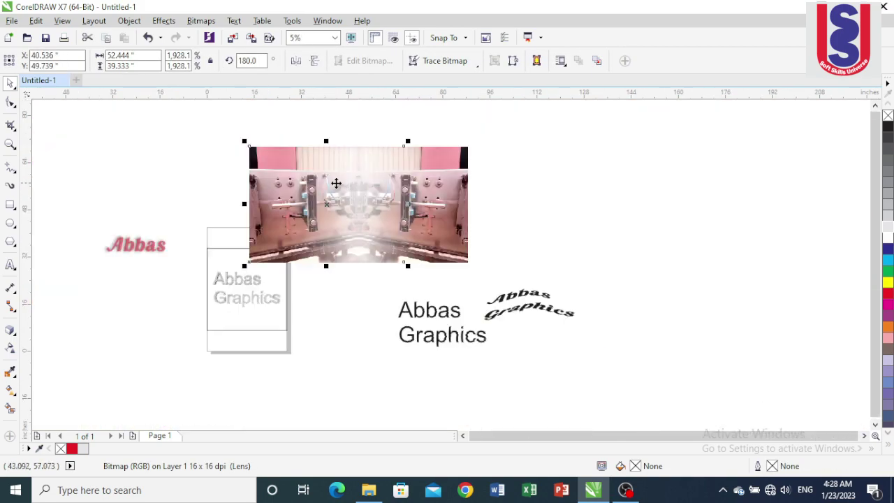
{"action": "left_click", "coordinate": [548, 186]}
{"action": "scroll", "coordinate": [328, 228], "scroll_direction": "up", "scroll_amount": 2}
{"action": "scroll", "coordinate": [333, 252], "scroll_direction": "down", "scroll_amount": 2}
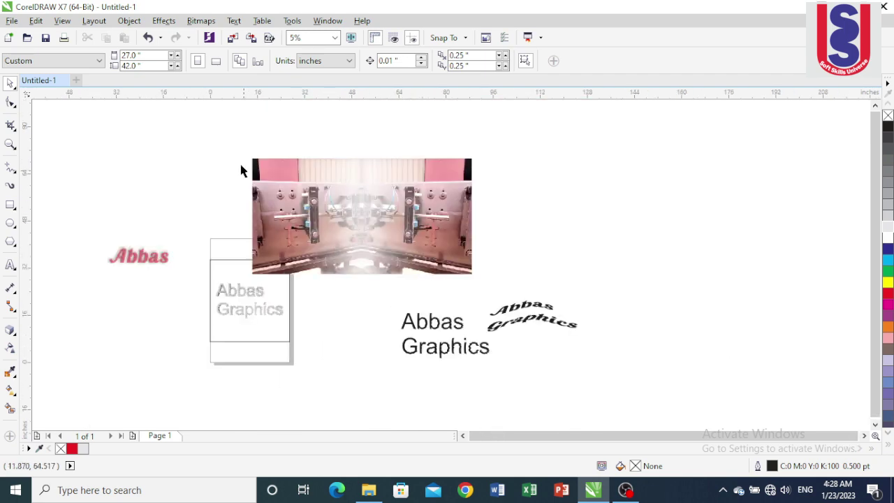
Select both blended photos, move them together to clear space at about X 115.8, Y 60.0 inches, inspect the faded seam, and deselect them.
{"action": "left_click_drag", "start_coordinate": [226, 125], "coordinate": [536, 299]}
{"action": "left_click_drag", "start_coordinate": [384, 237], "coordinate": [572, 207]}
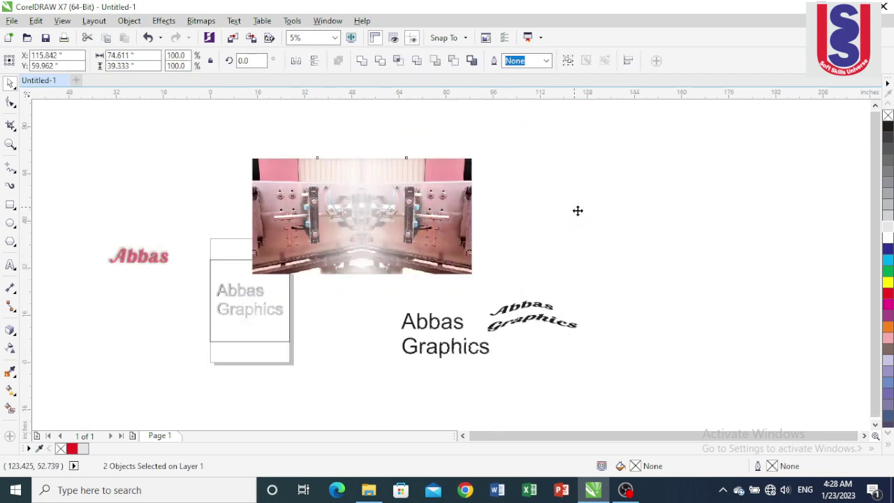
{"action": "scroll", "coordinate": [595, 148], "scroll_direction": "up", "scroll_amount": 2}
{"action": "scroll", "coordinate": [466, 294], "scroll_direction": "down", "scroll_amount": 2}
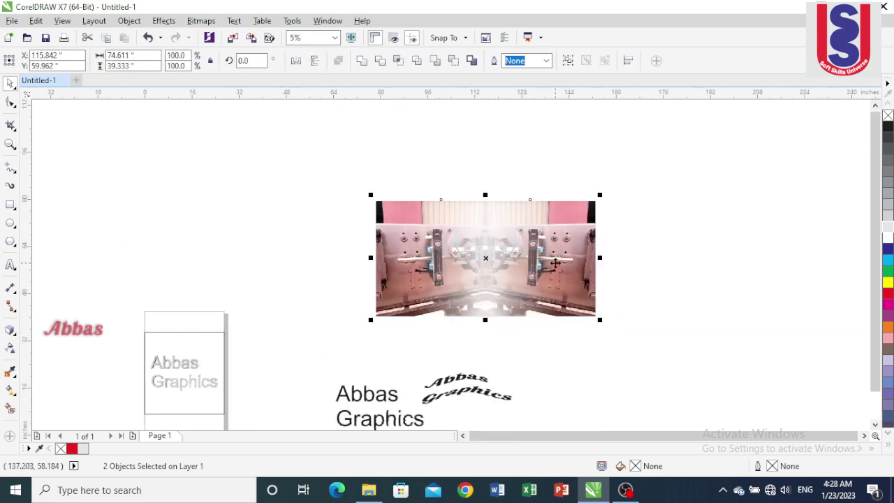
{"action": "scroll", "coordinate": [489, 267], "scroll_direction": "up", "scroll_amount": 4}
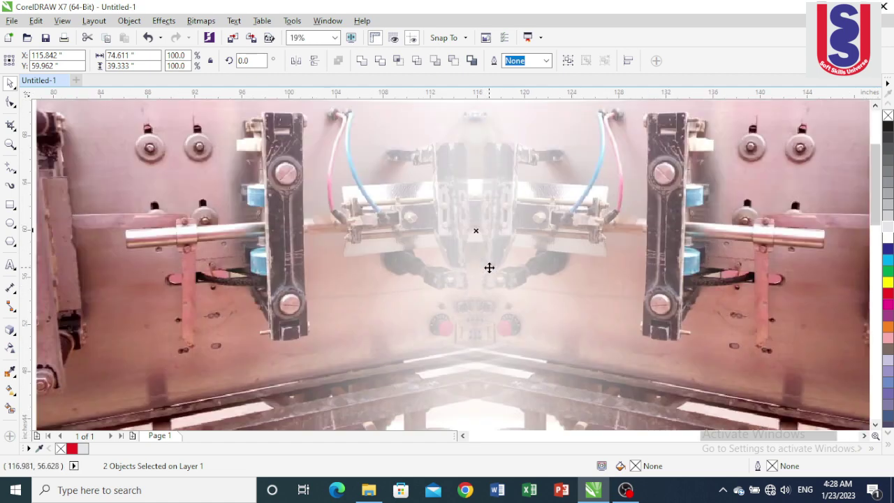
{"action": "scroll", "coordinate": [476, 283], "scroll_direction": "down", "scroll_amount": 2}
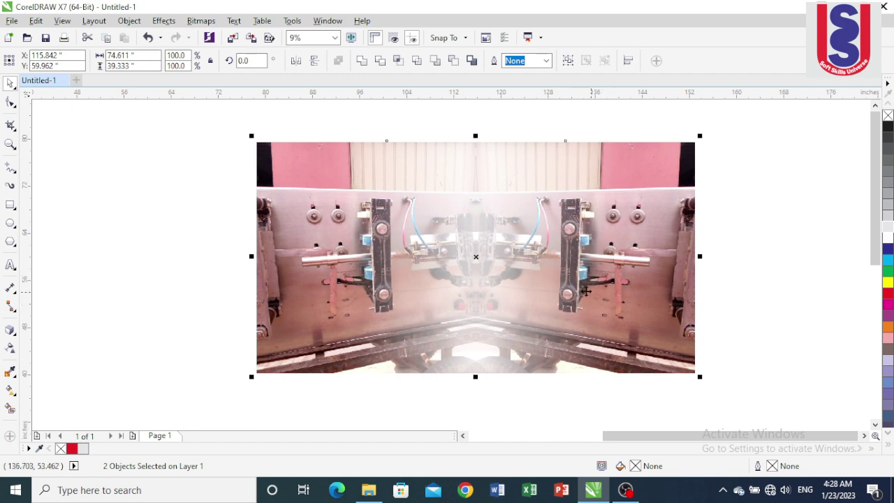
{"action": "scroll", "coordinate": [426, 265], "scroll_direction": "up", "scroll_amount": 2}
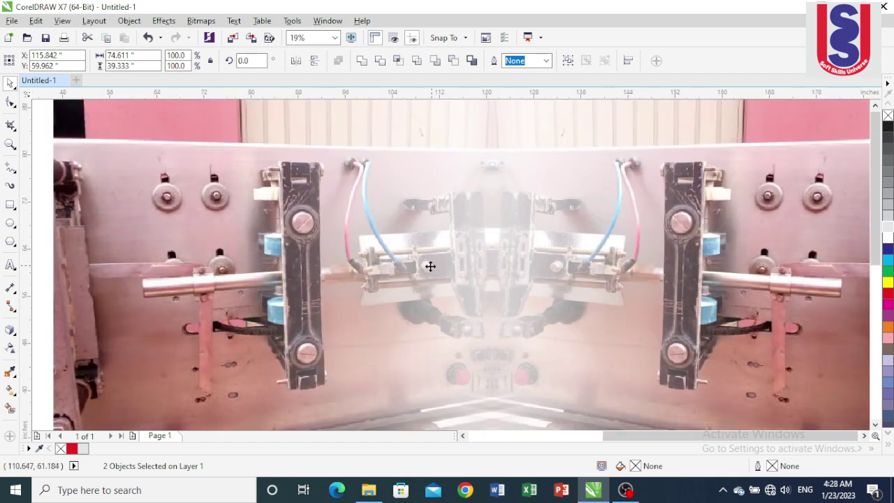
{"action": "scroll", "coordinate": [376, 288], "scroll_direction": "down", "scroll_amount": 3}
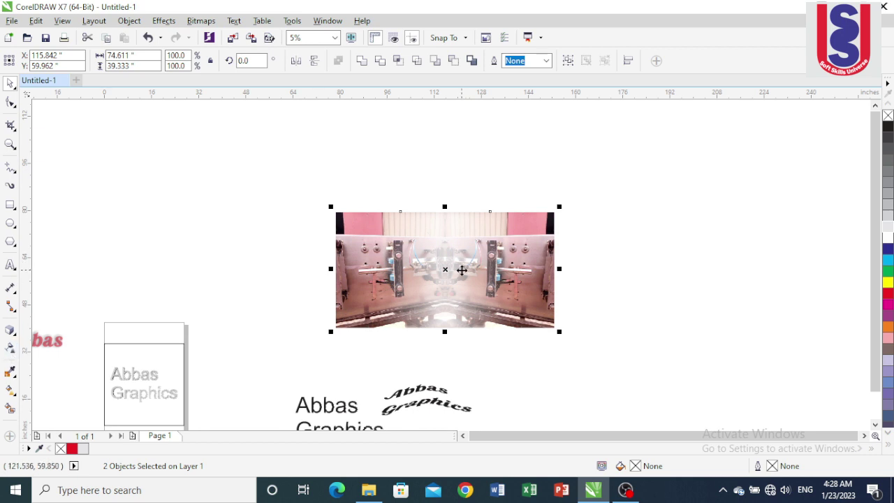
{"action": "scroll", "coordinate": [447, 259], "scroll_direction": "up", "scroll_amount": 1}
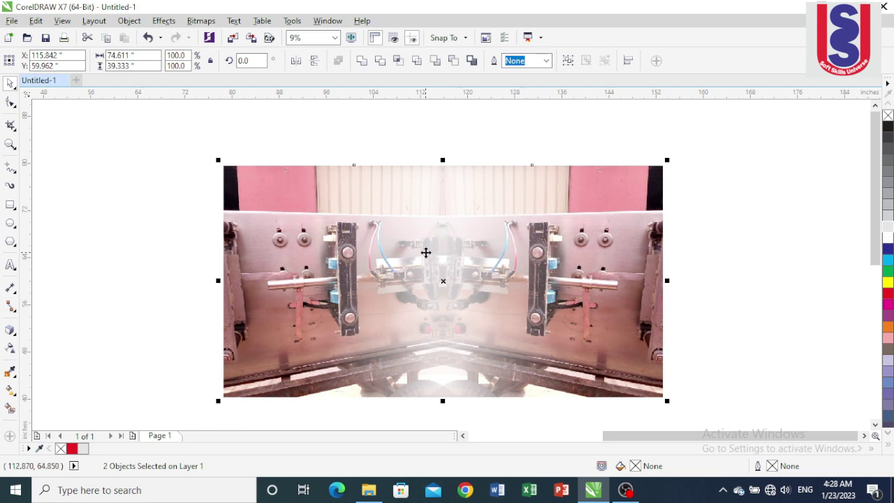
{"action": "left_click", "coordinate": [121, 361]}
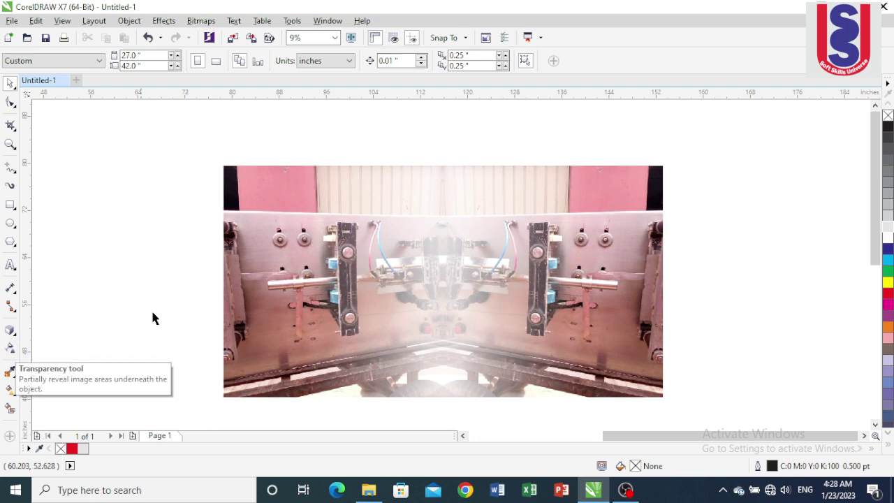
{"action": "left_click", "coordinate": [283, 285]}
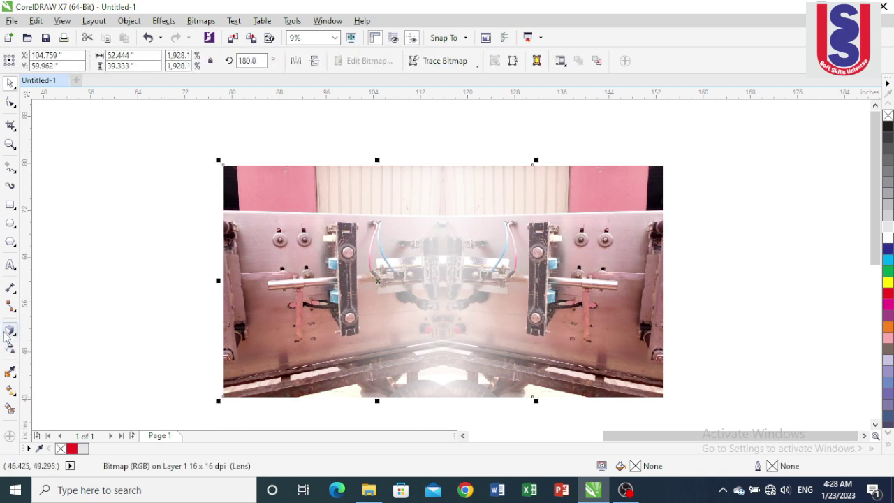
{"action": "left_click", "coordinate": [391, 154]}
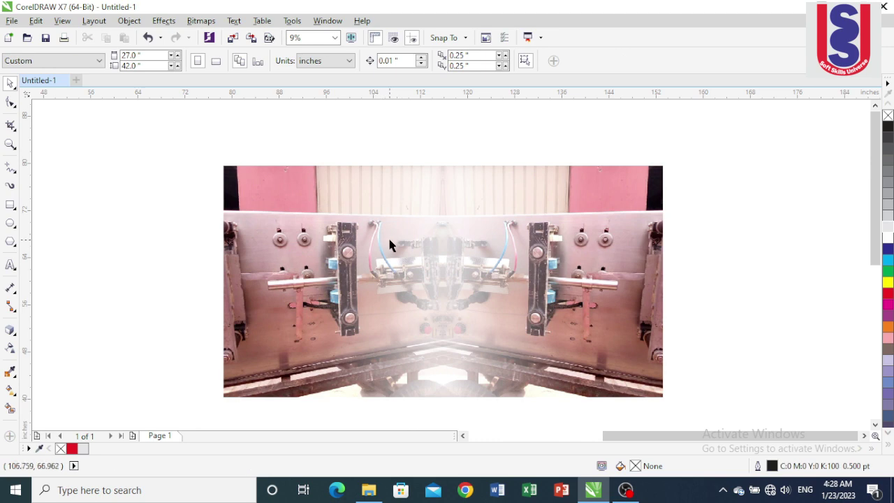